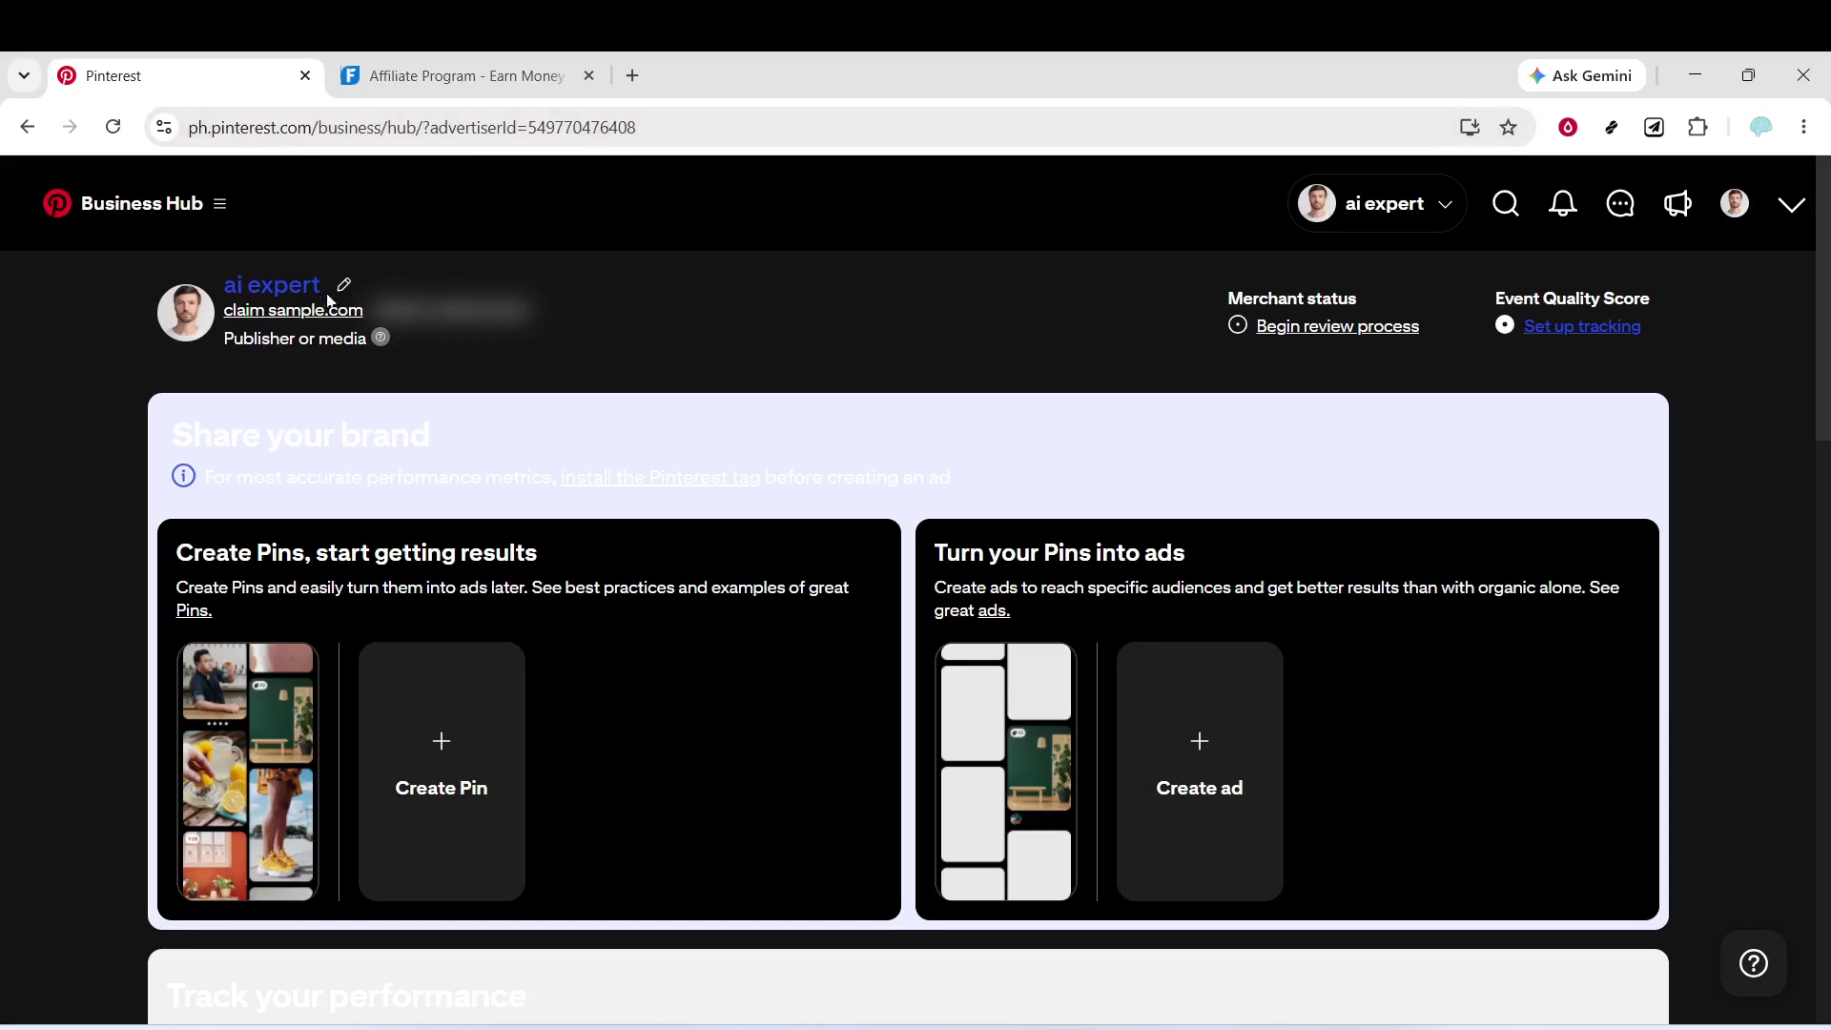
click(208, 206)
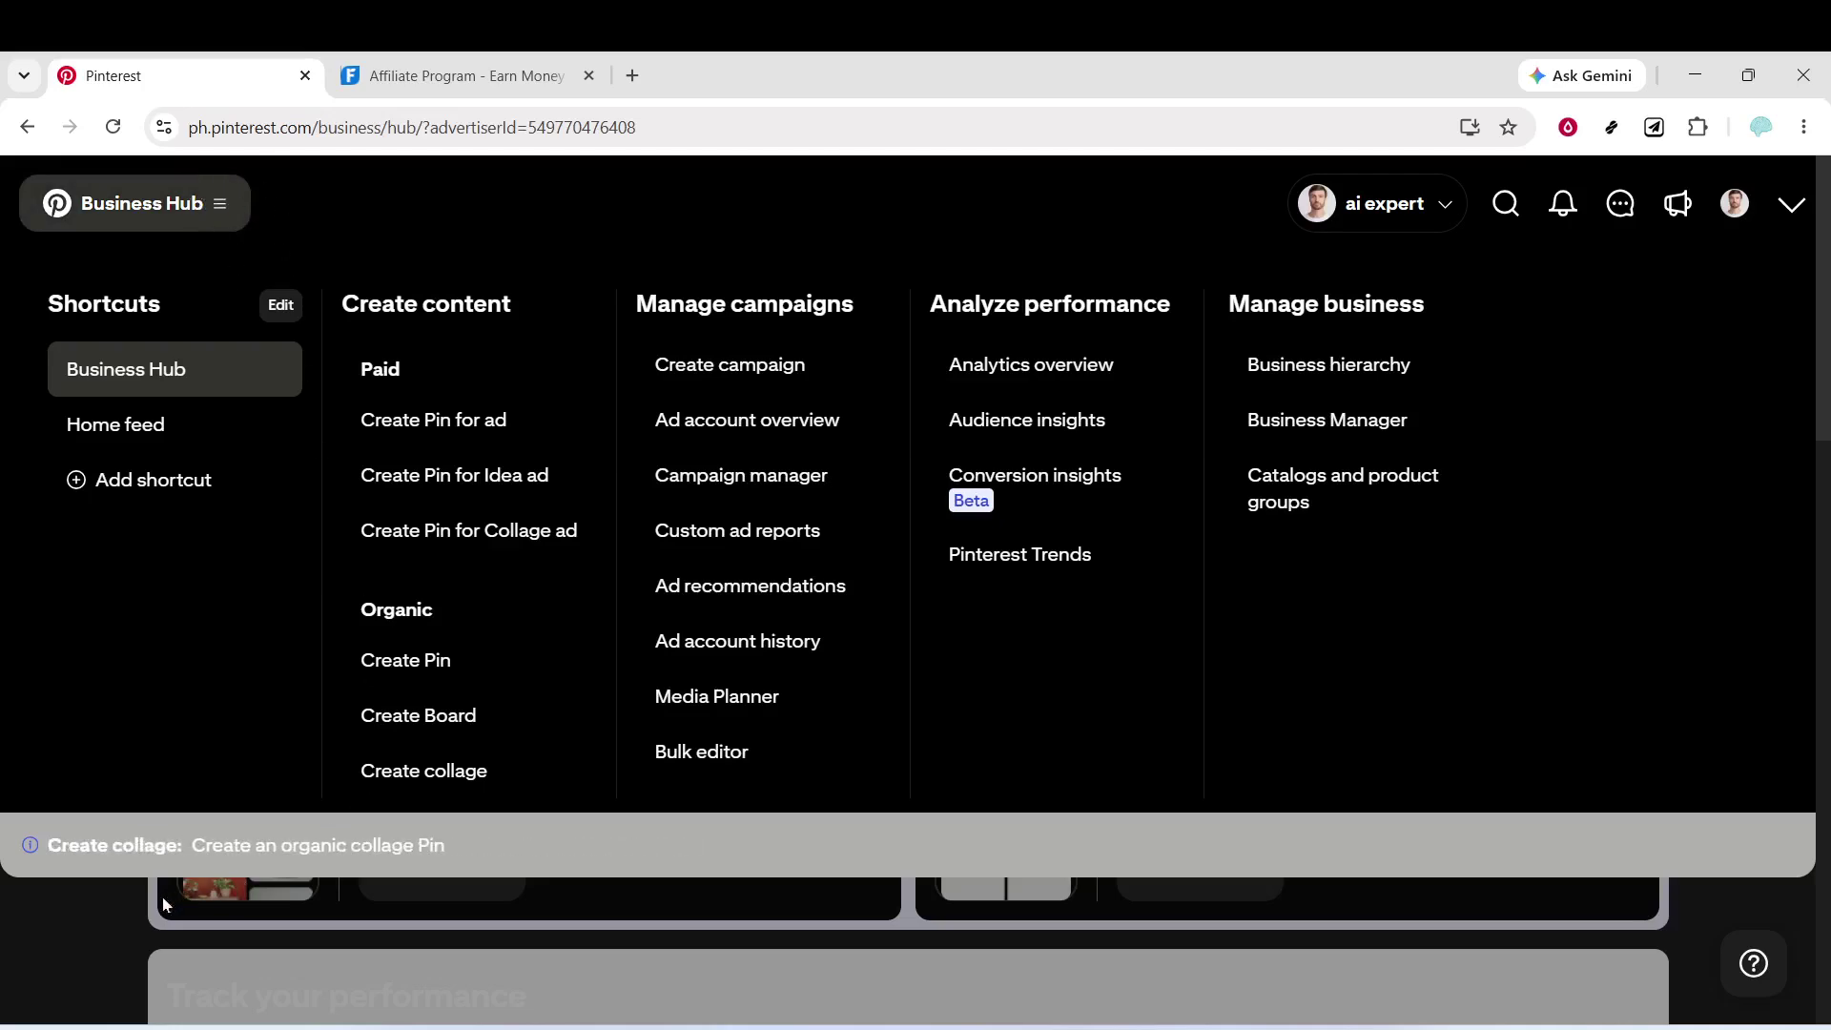
click(109, 908)
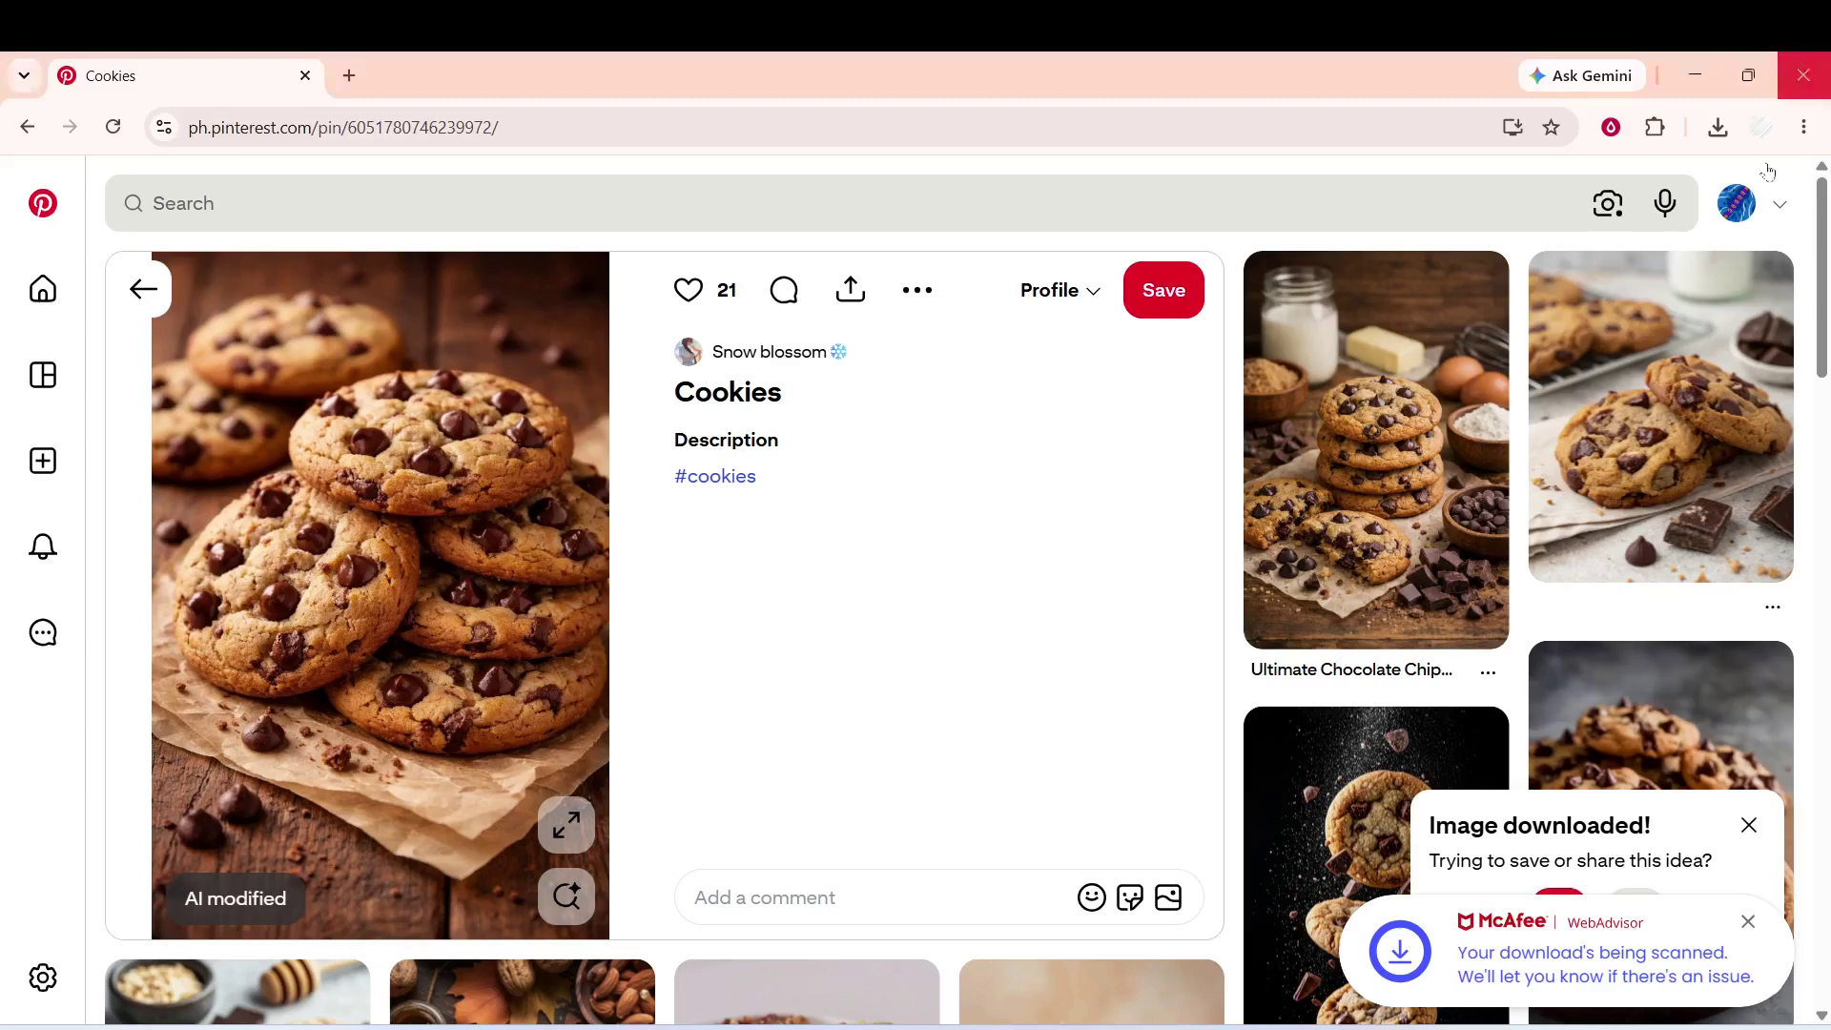
click(1783, 211)
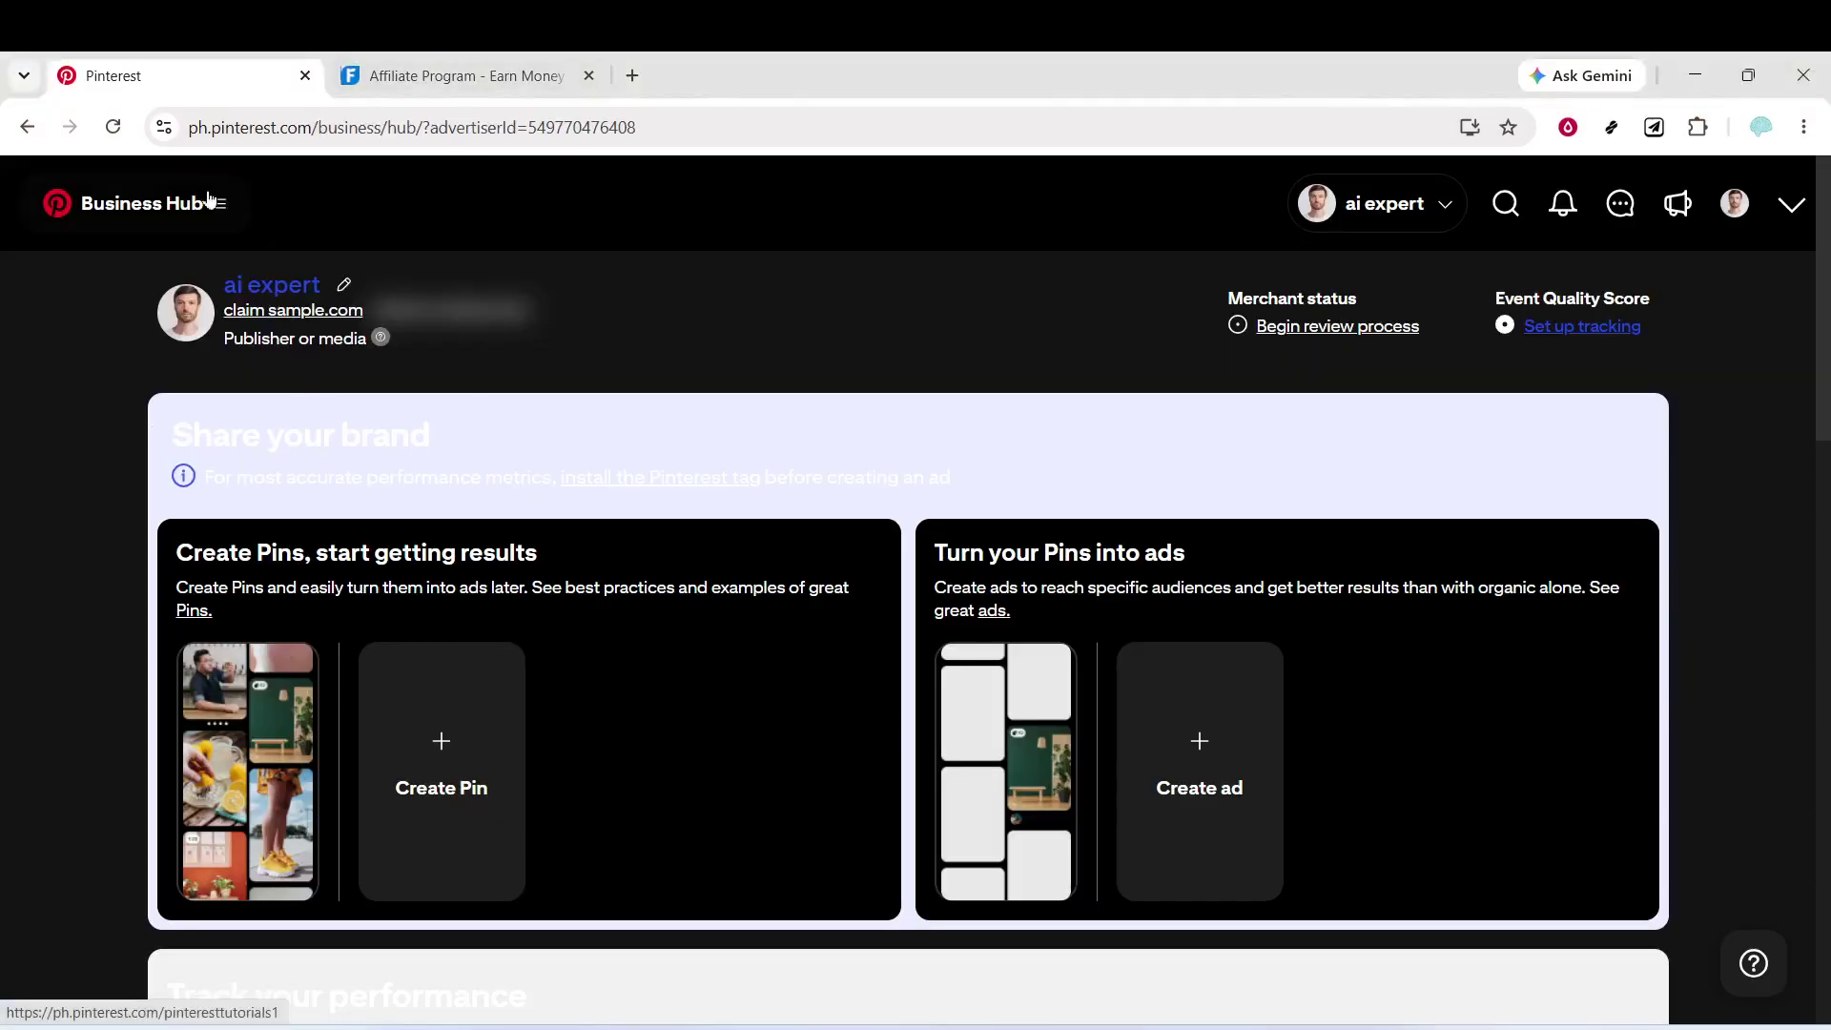
Start a new organic Pin and upload the image Screenshot 2026-06-12 144305.png to it.
click(217, 204)
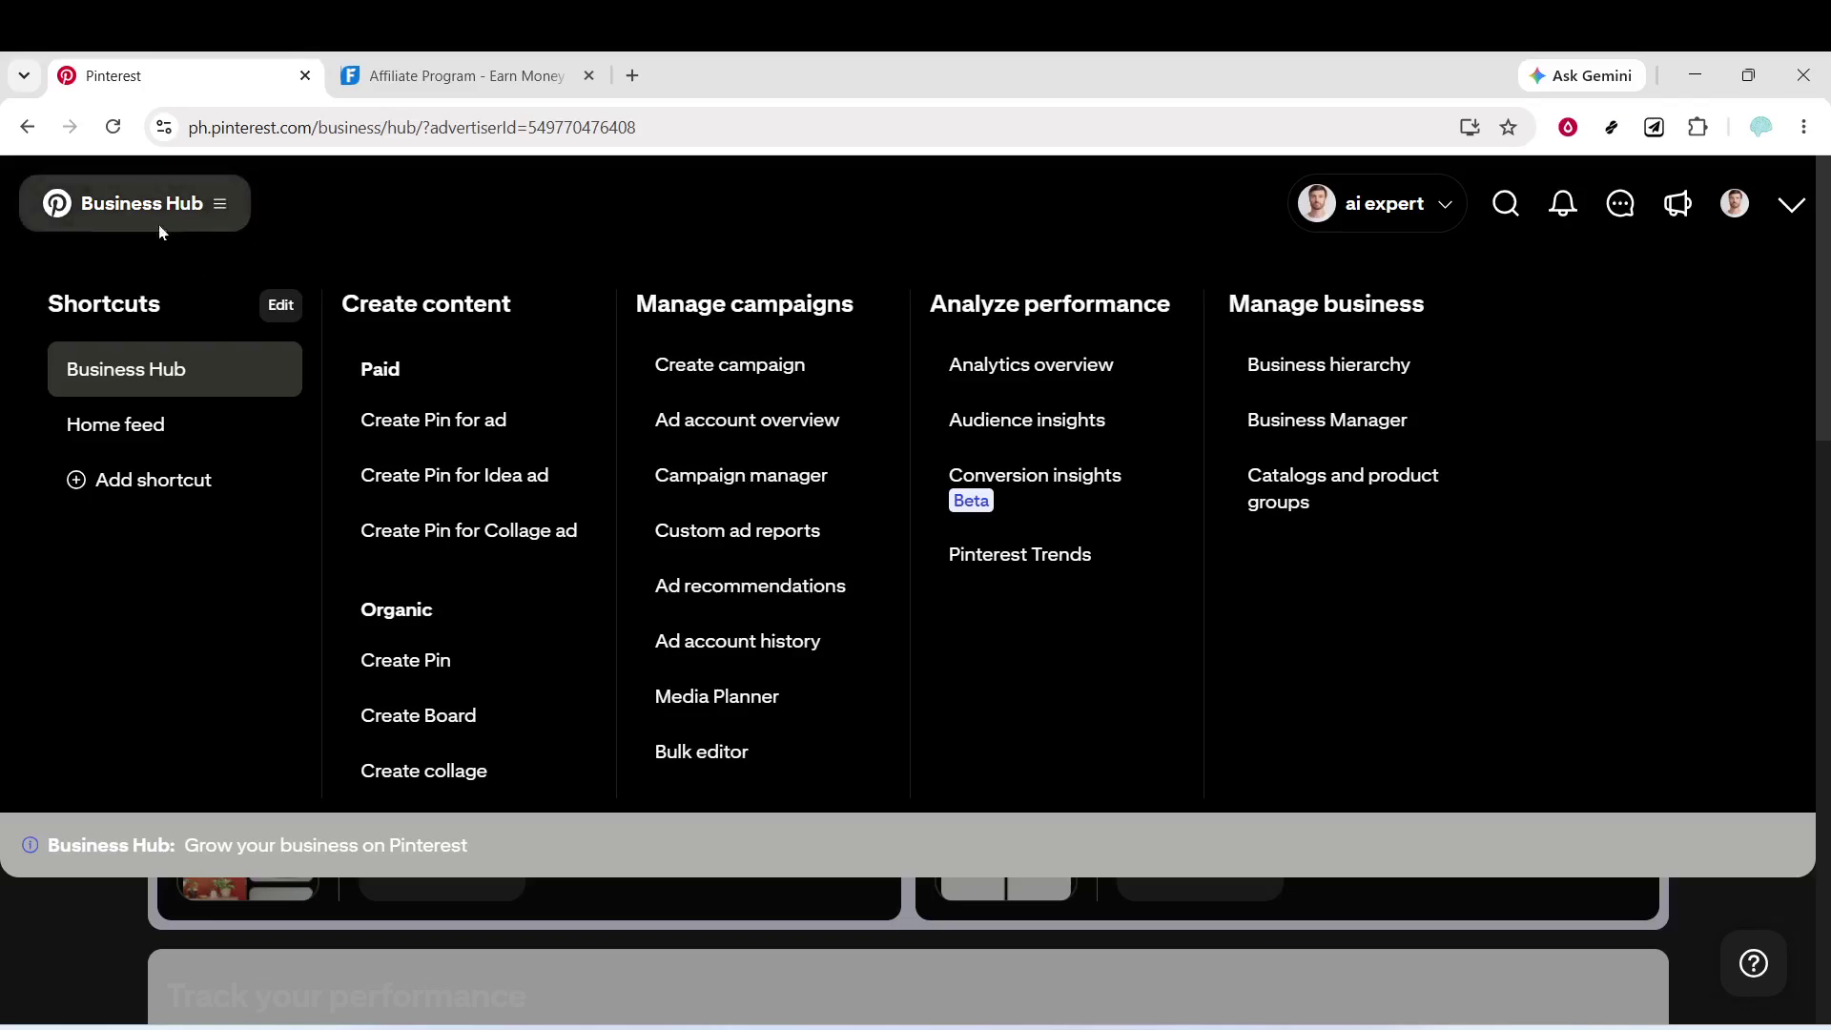
click(410, 662)
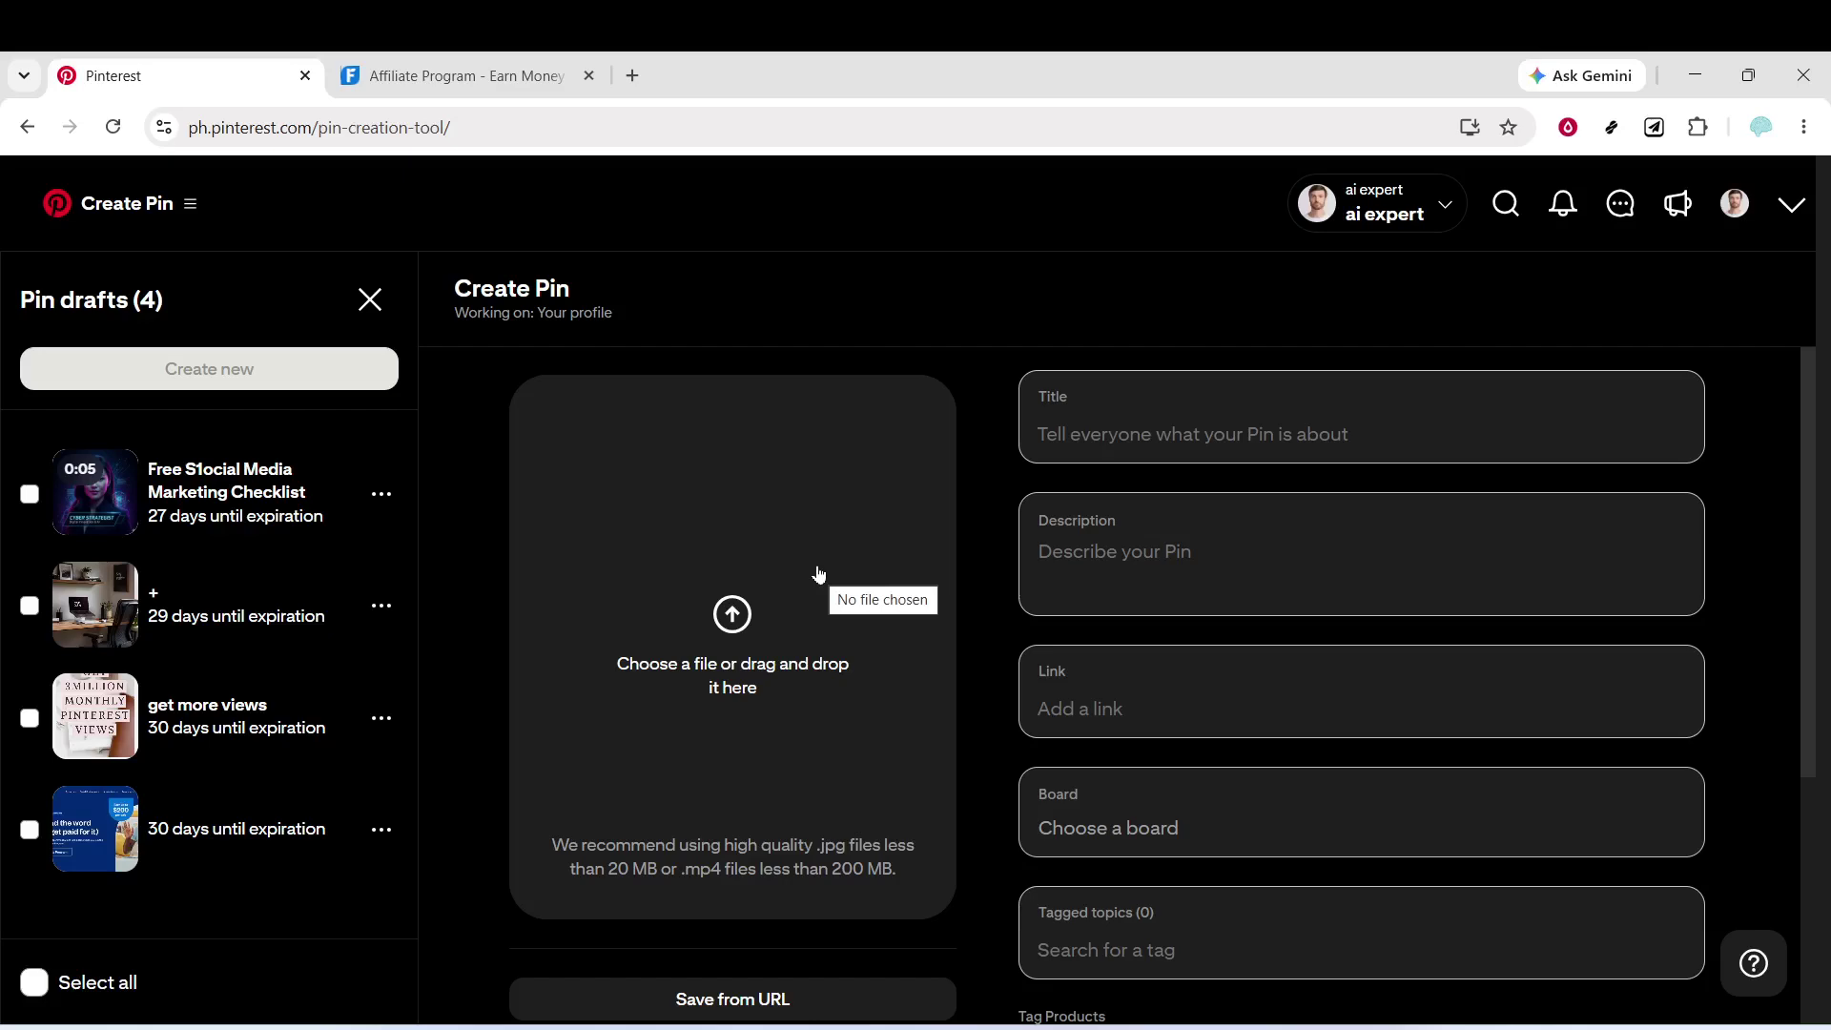
click(824, 555)
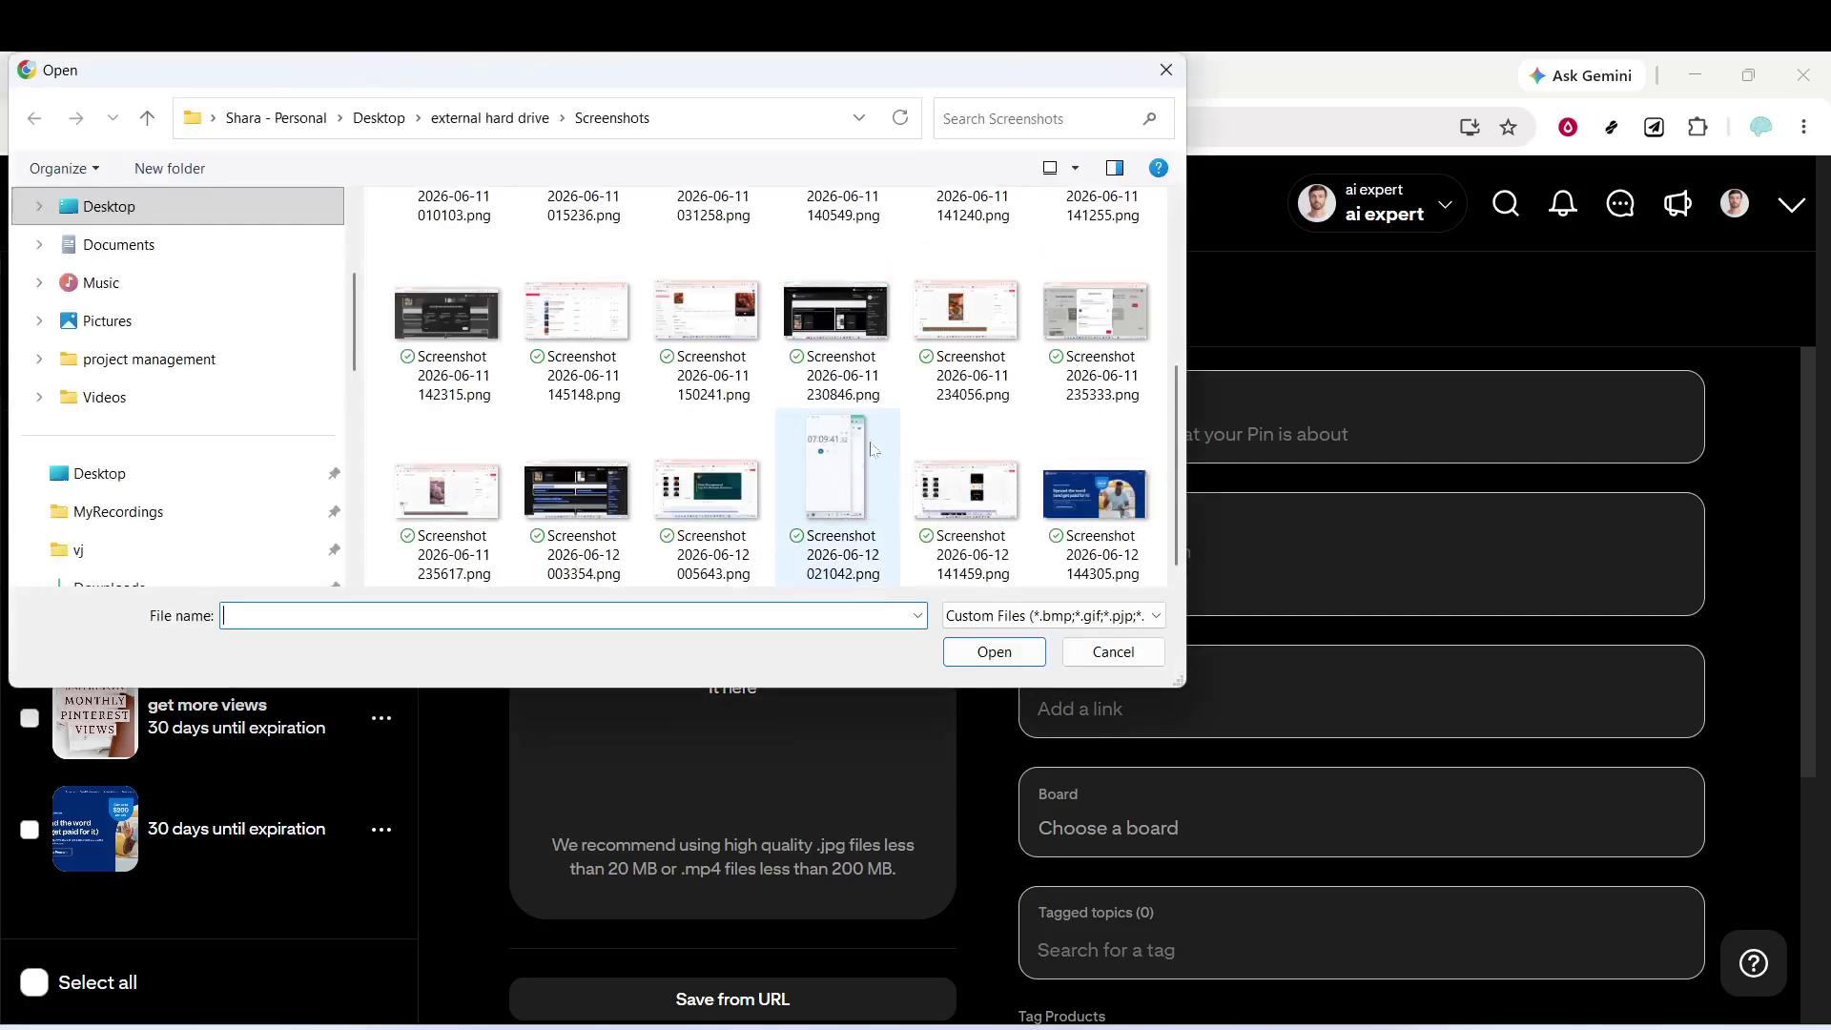
double_click(1095, 525)
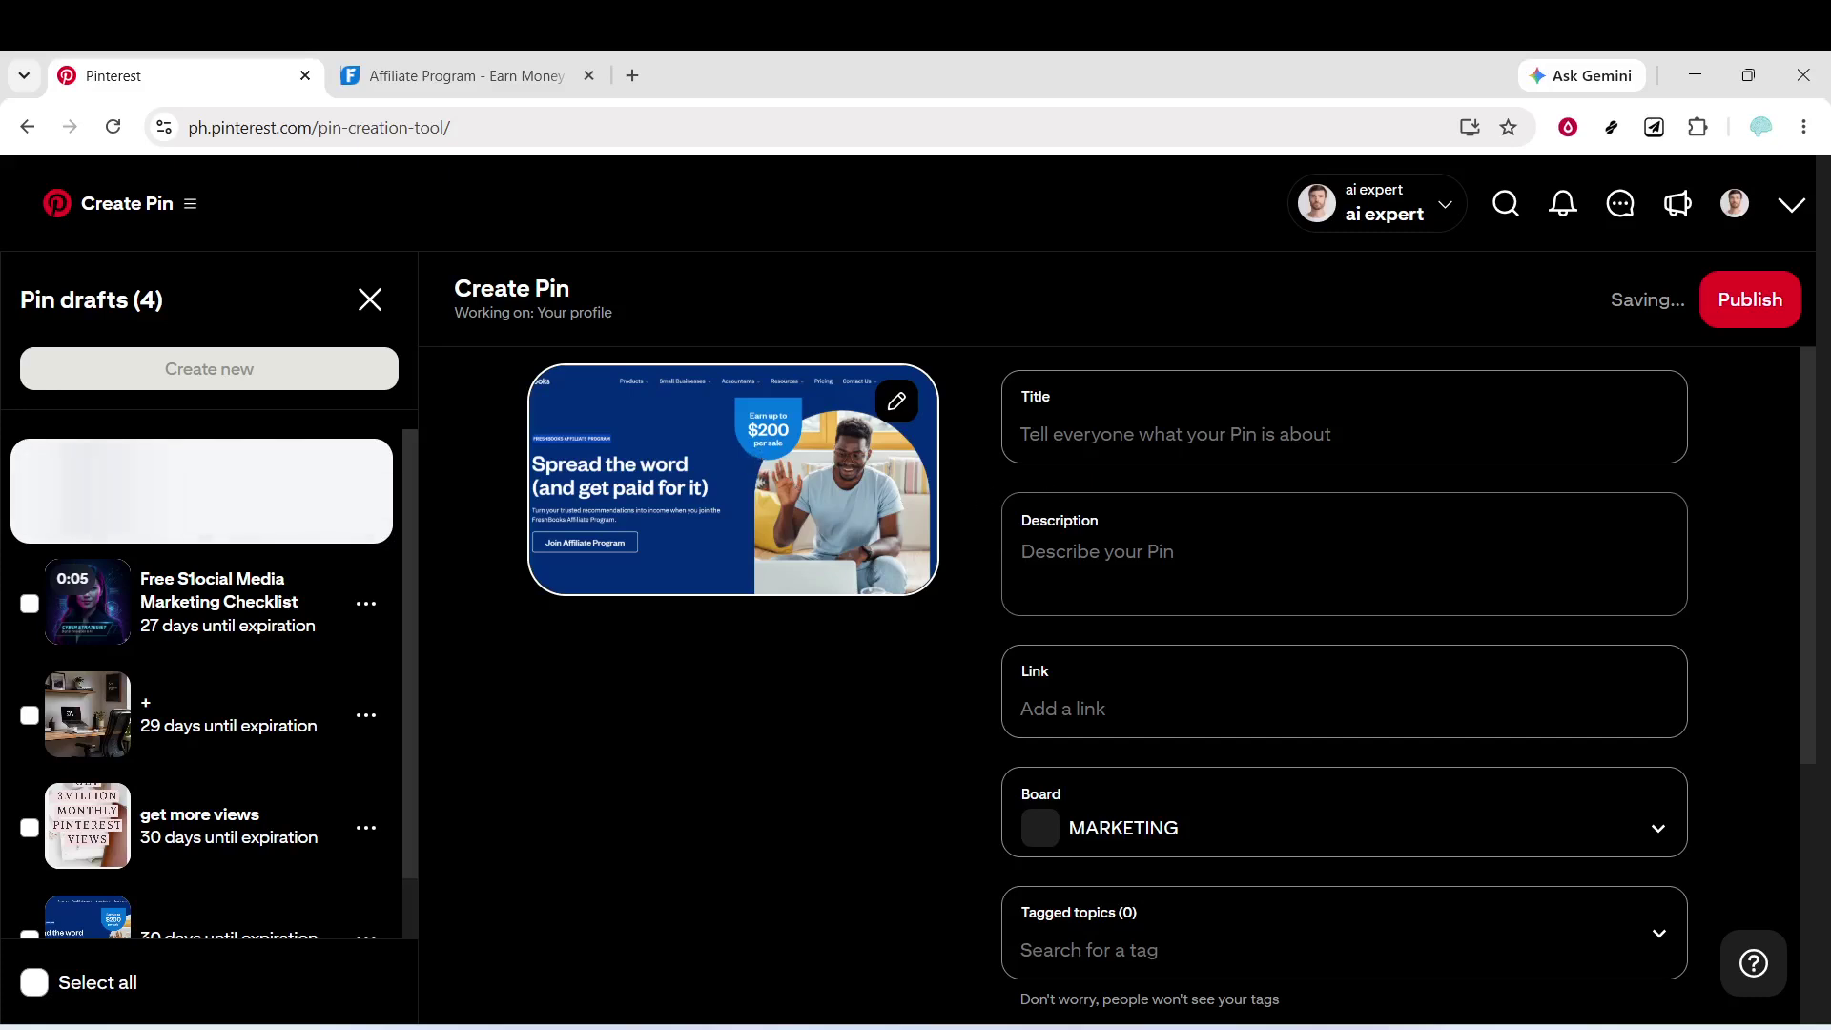
Give the Pin the title "join to earn money".
click(1145, 434)
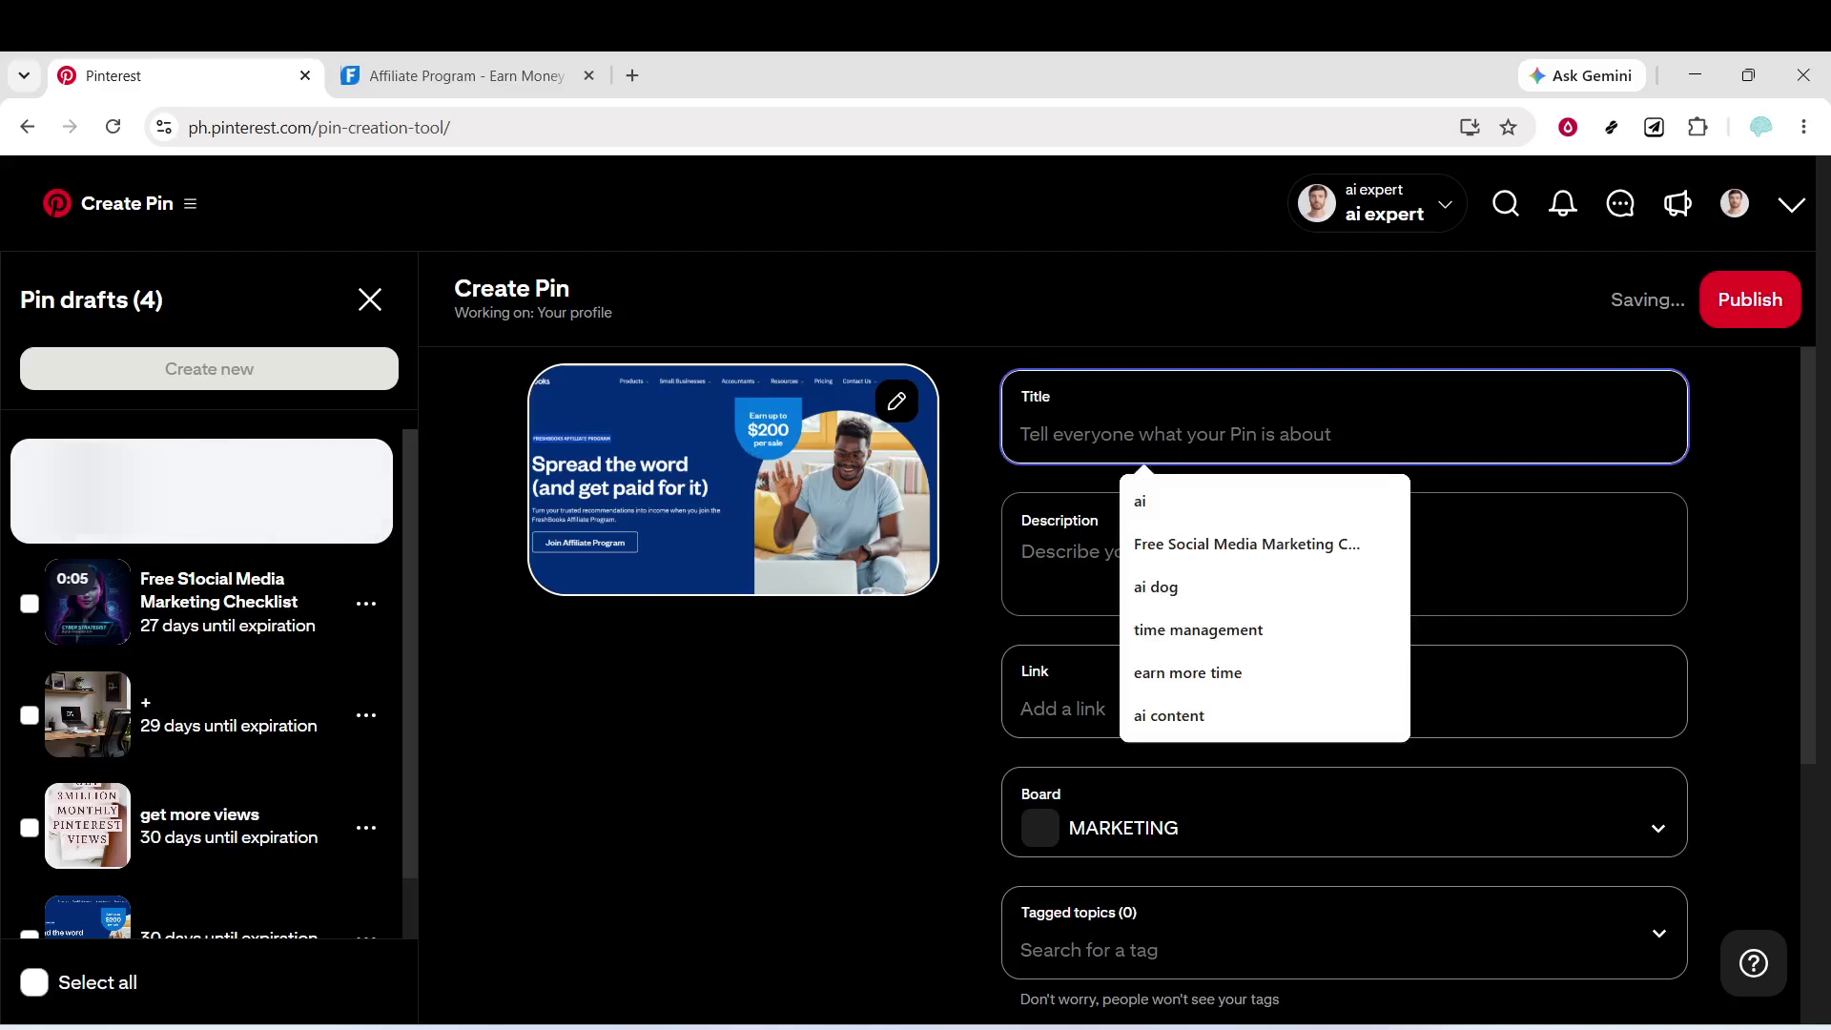
text(joi)
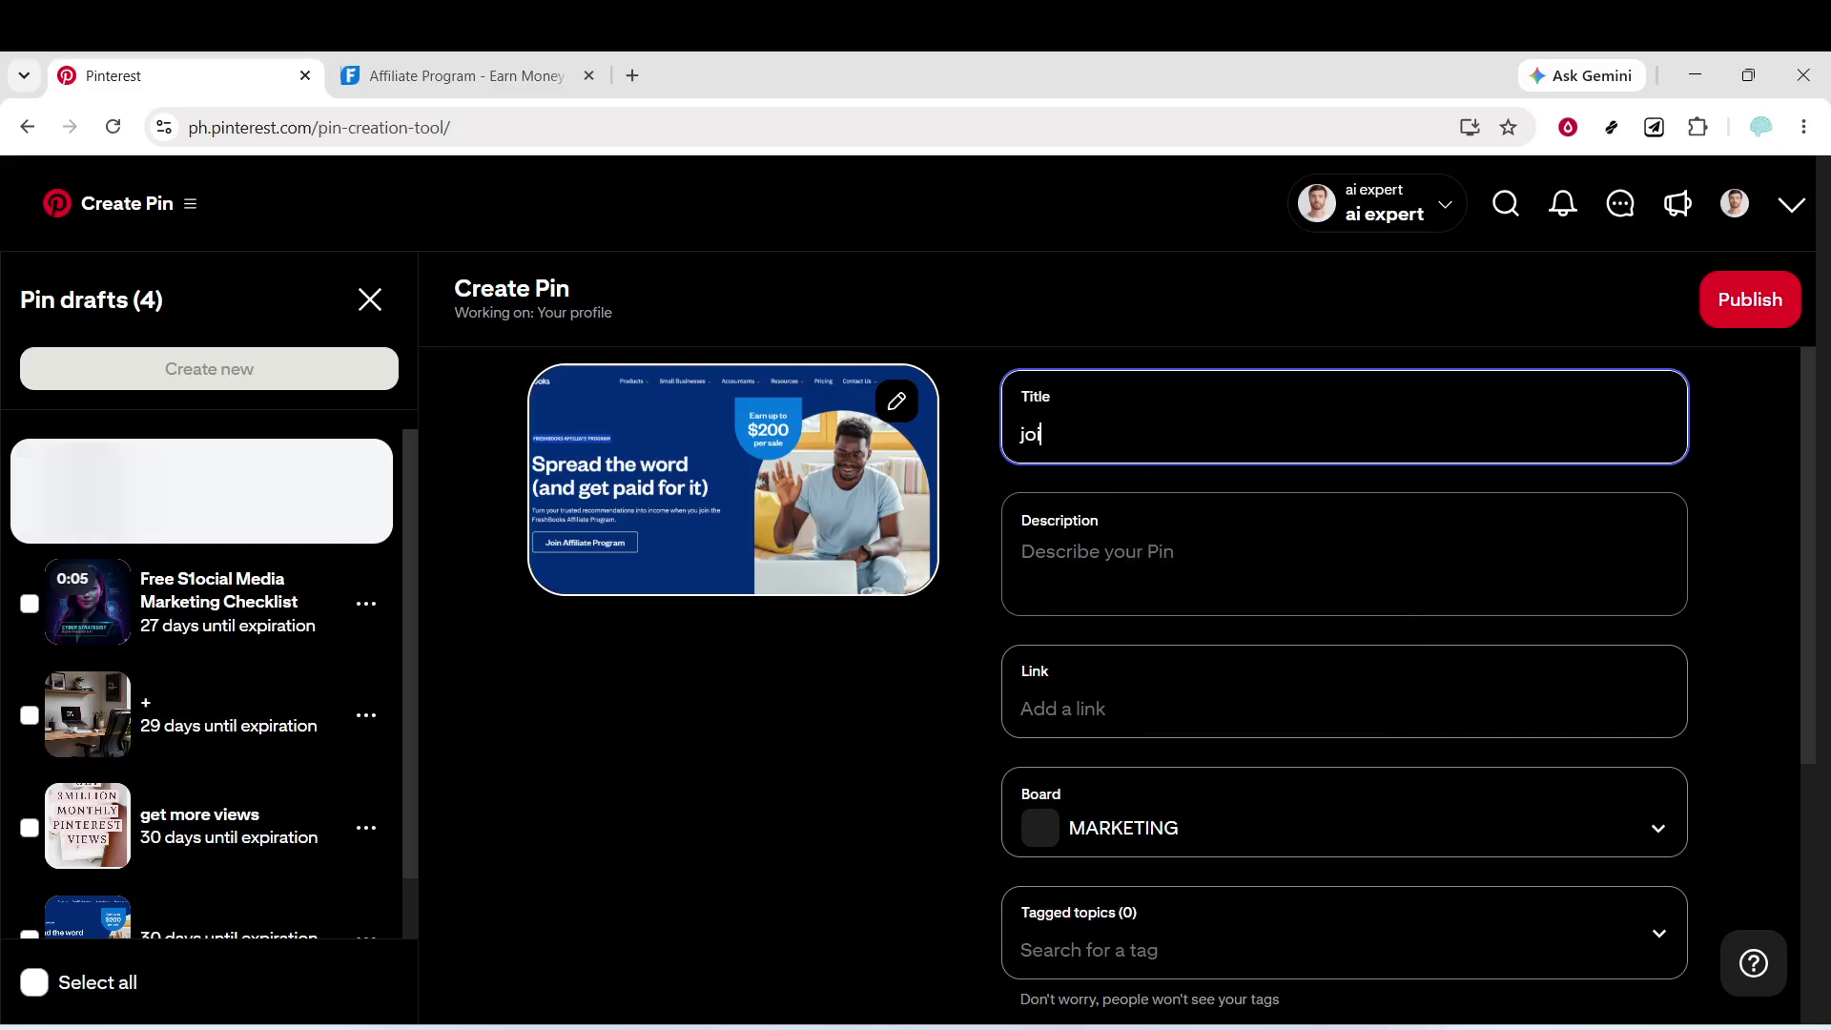
text(n)
text(to earn money)
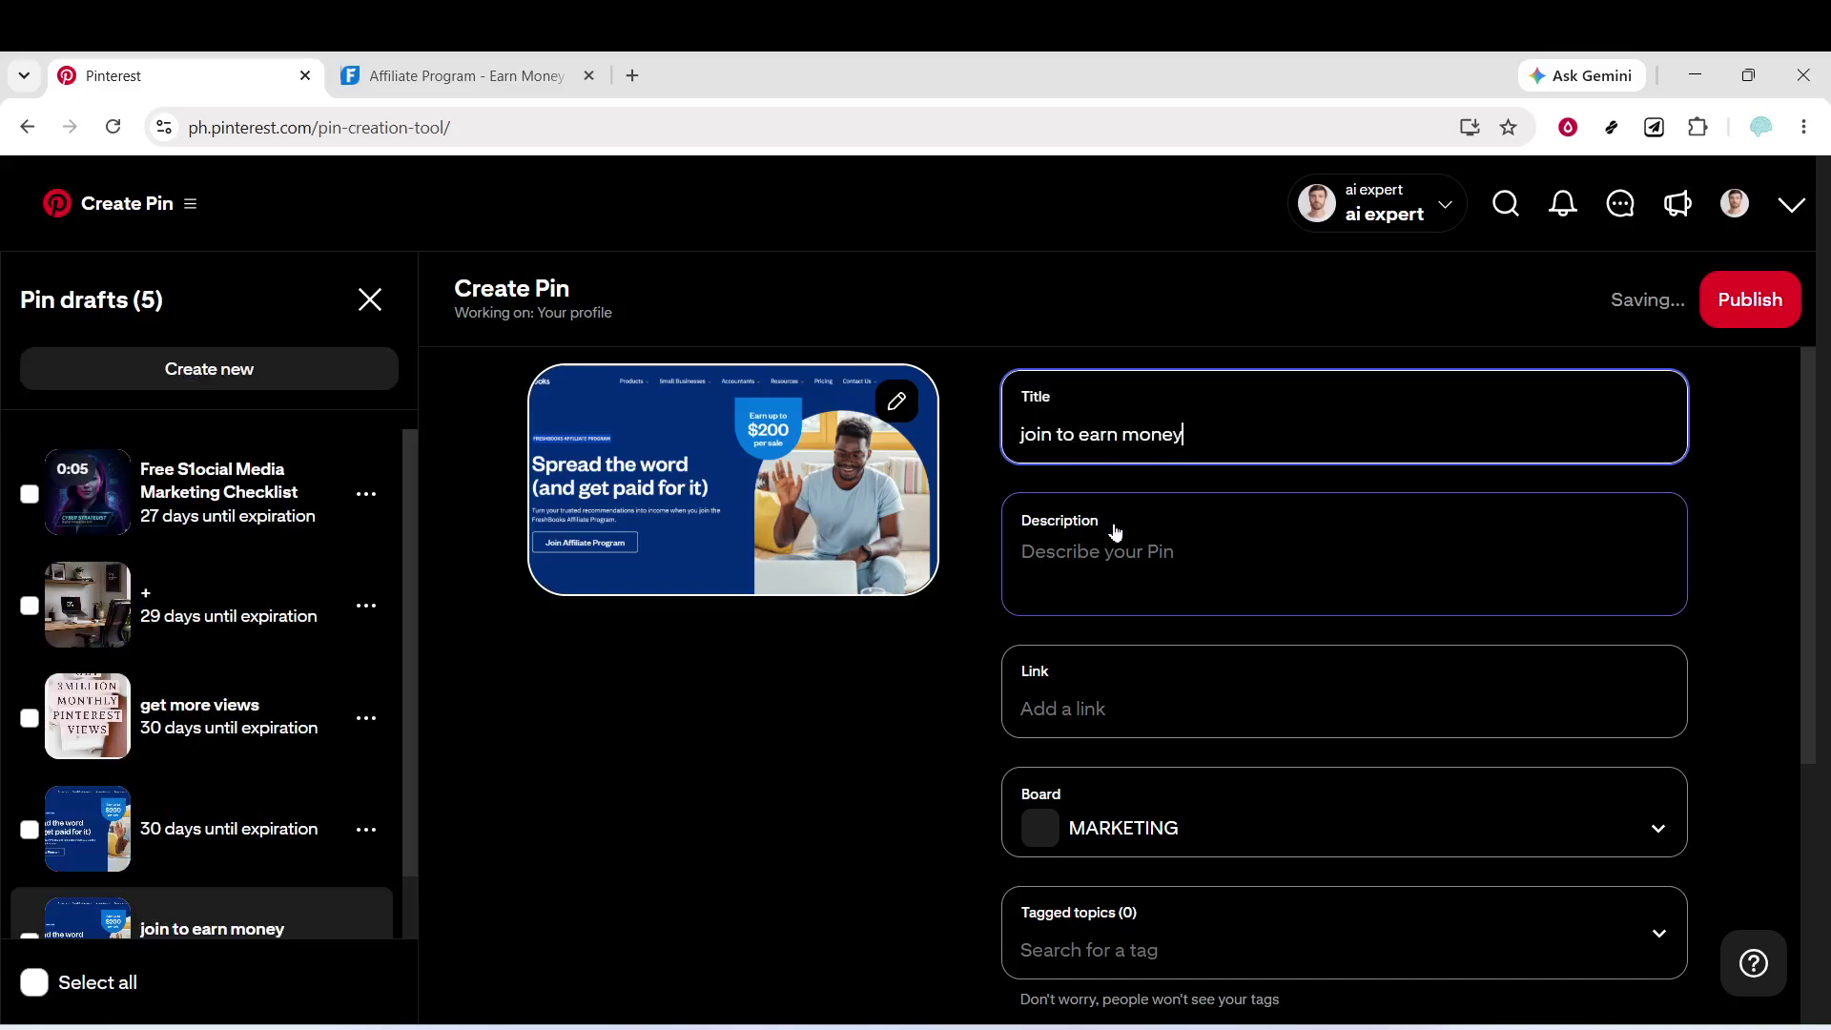
click(1115, 538)
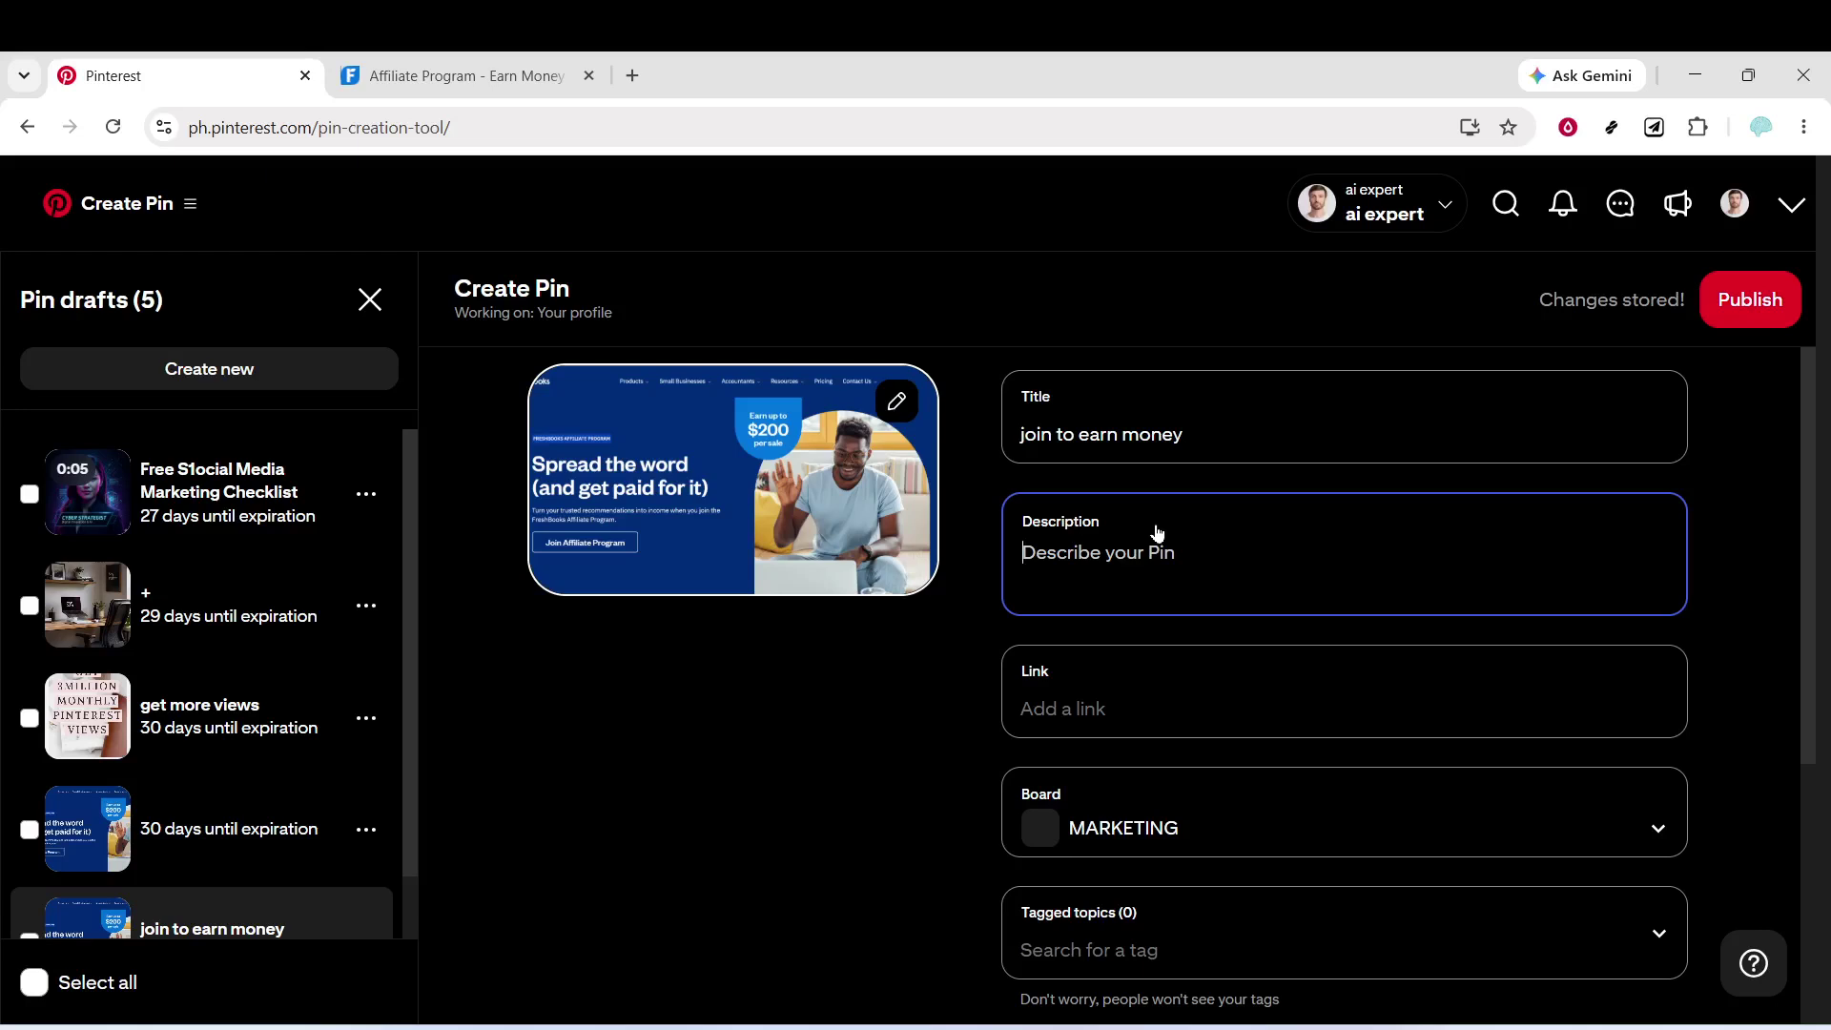
text(want yo)
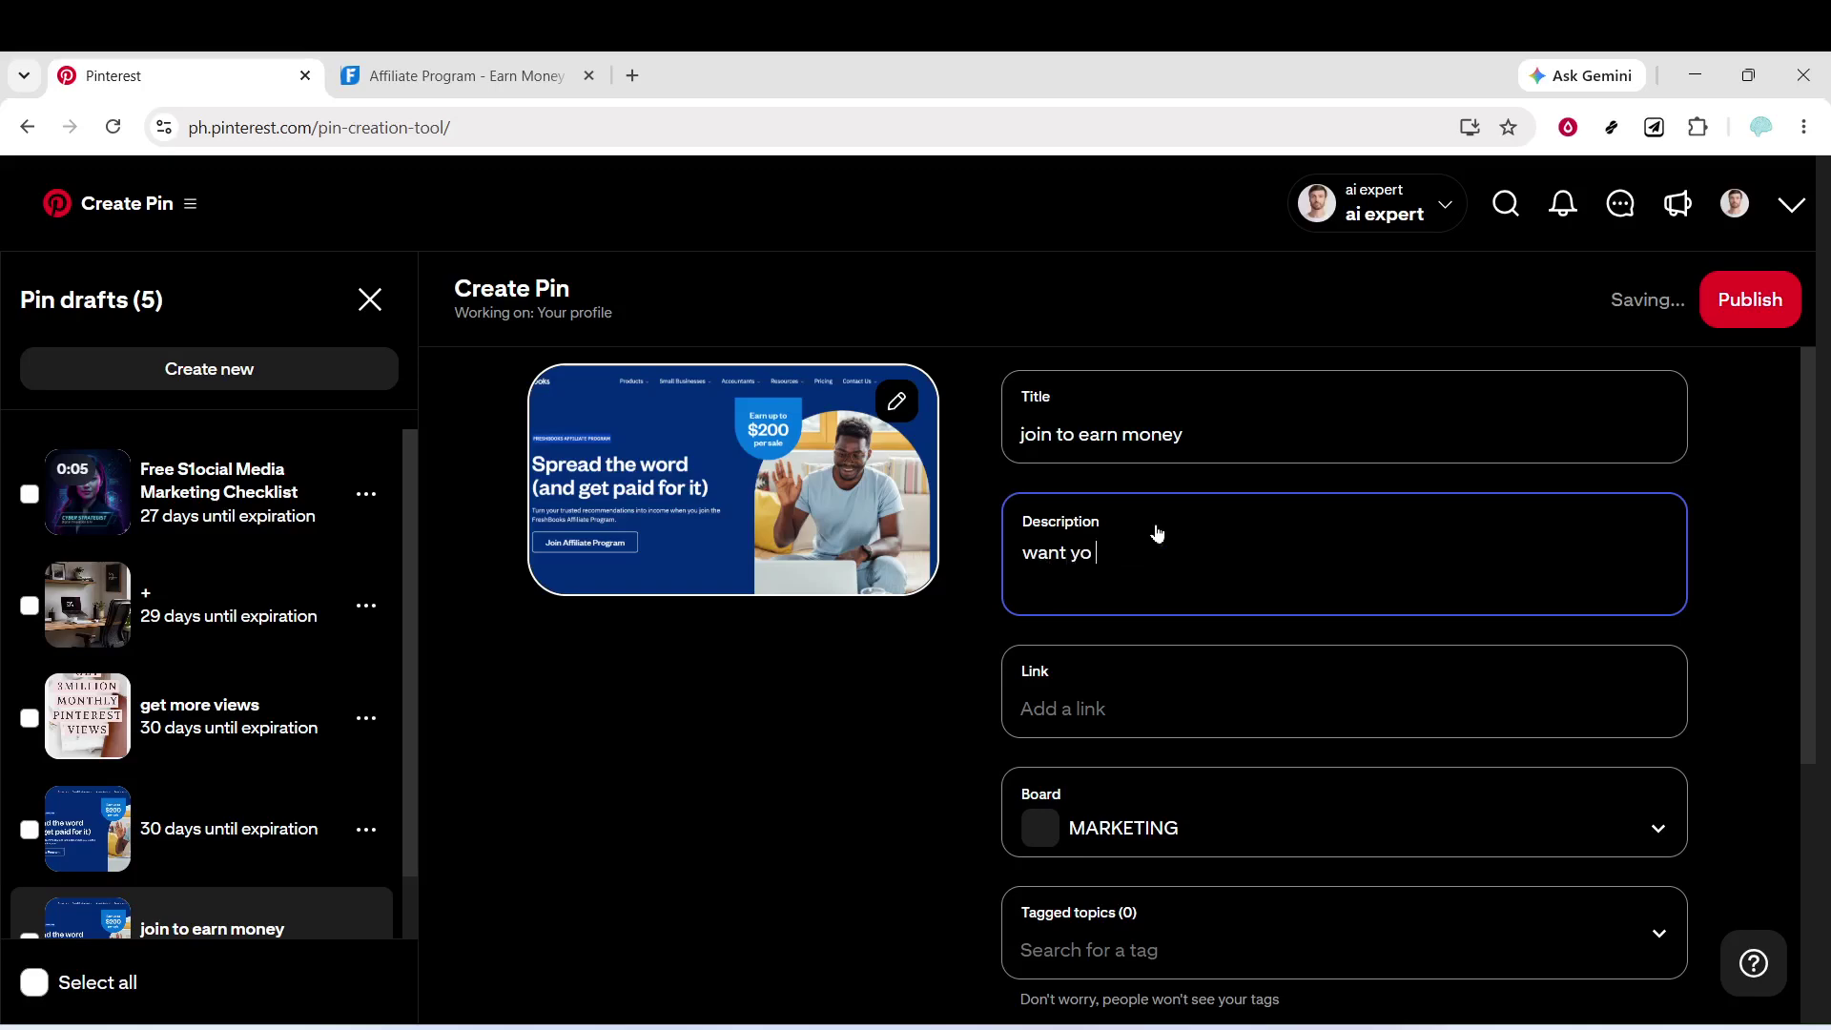
key(BackSpace)
key(BackSpace)
text(t)
text(o buy)
text(pro)
text(duct but not eno)
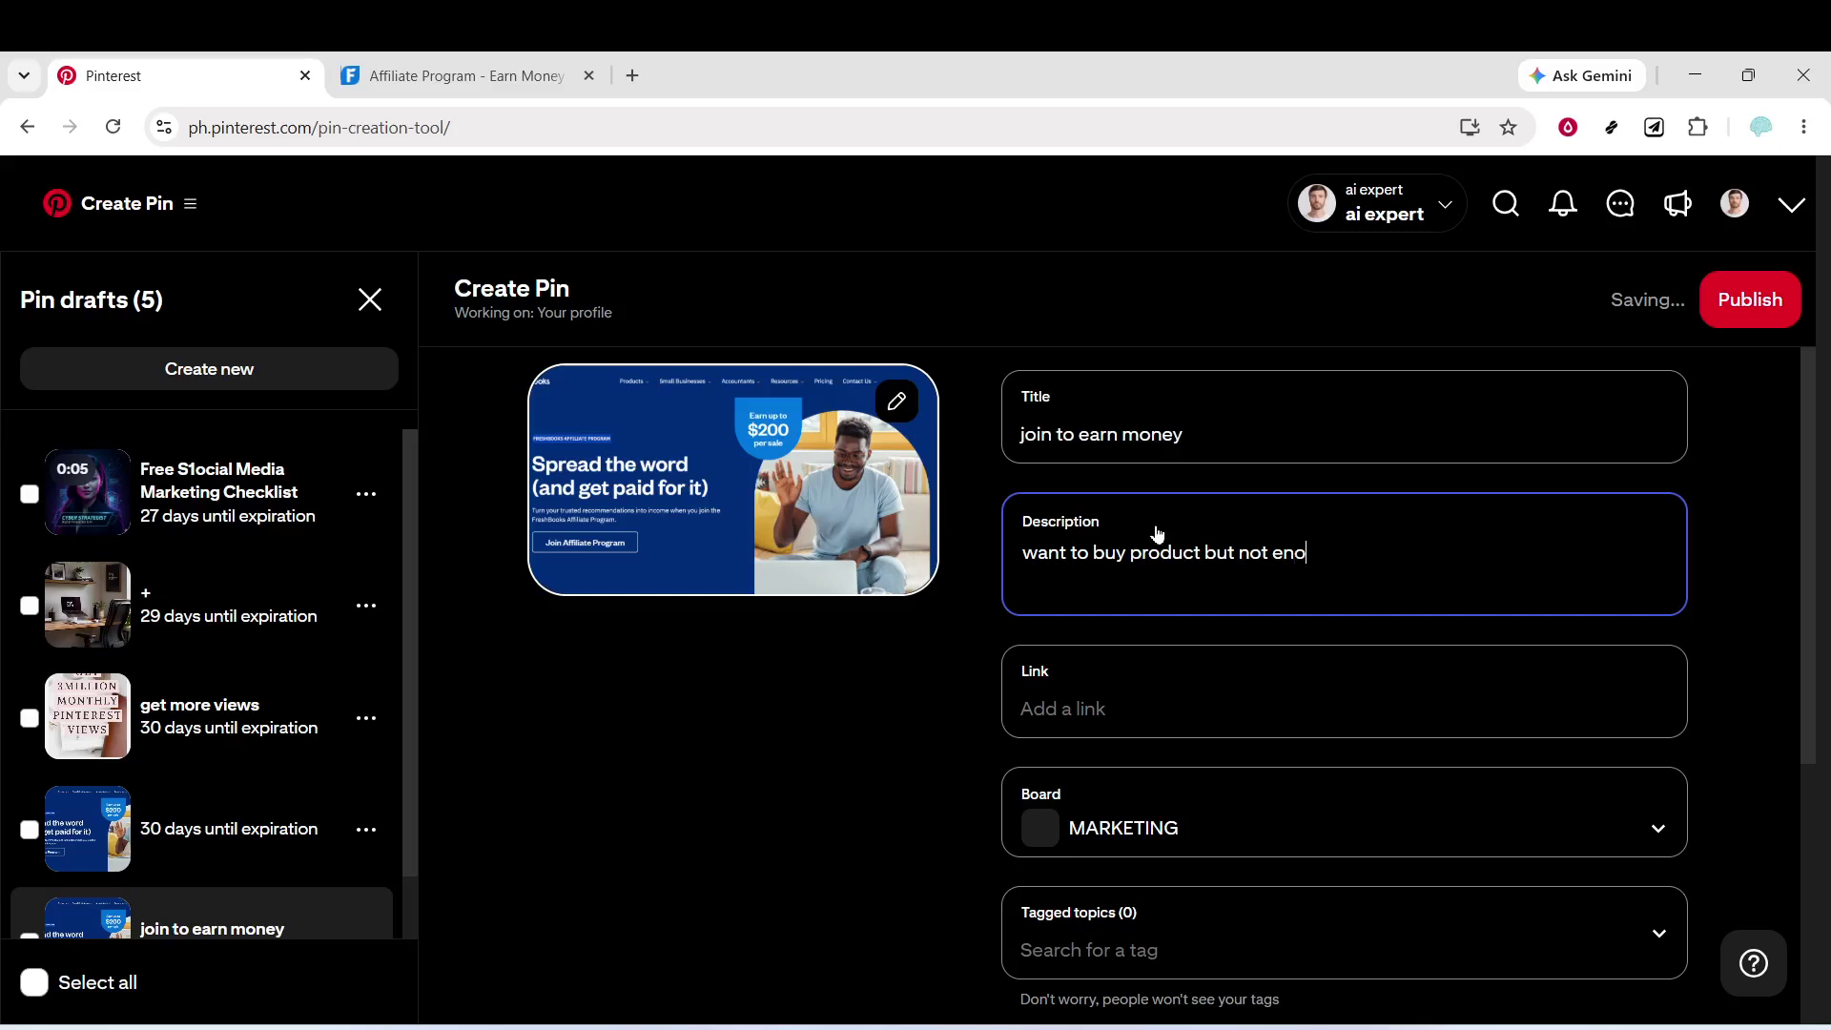
text(ugh money)
click(1143, 673)
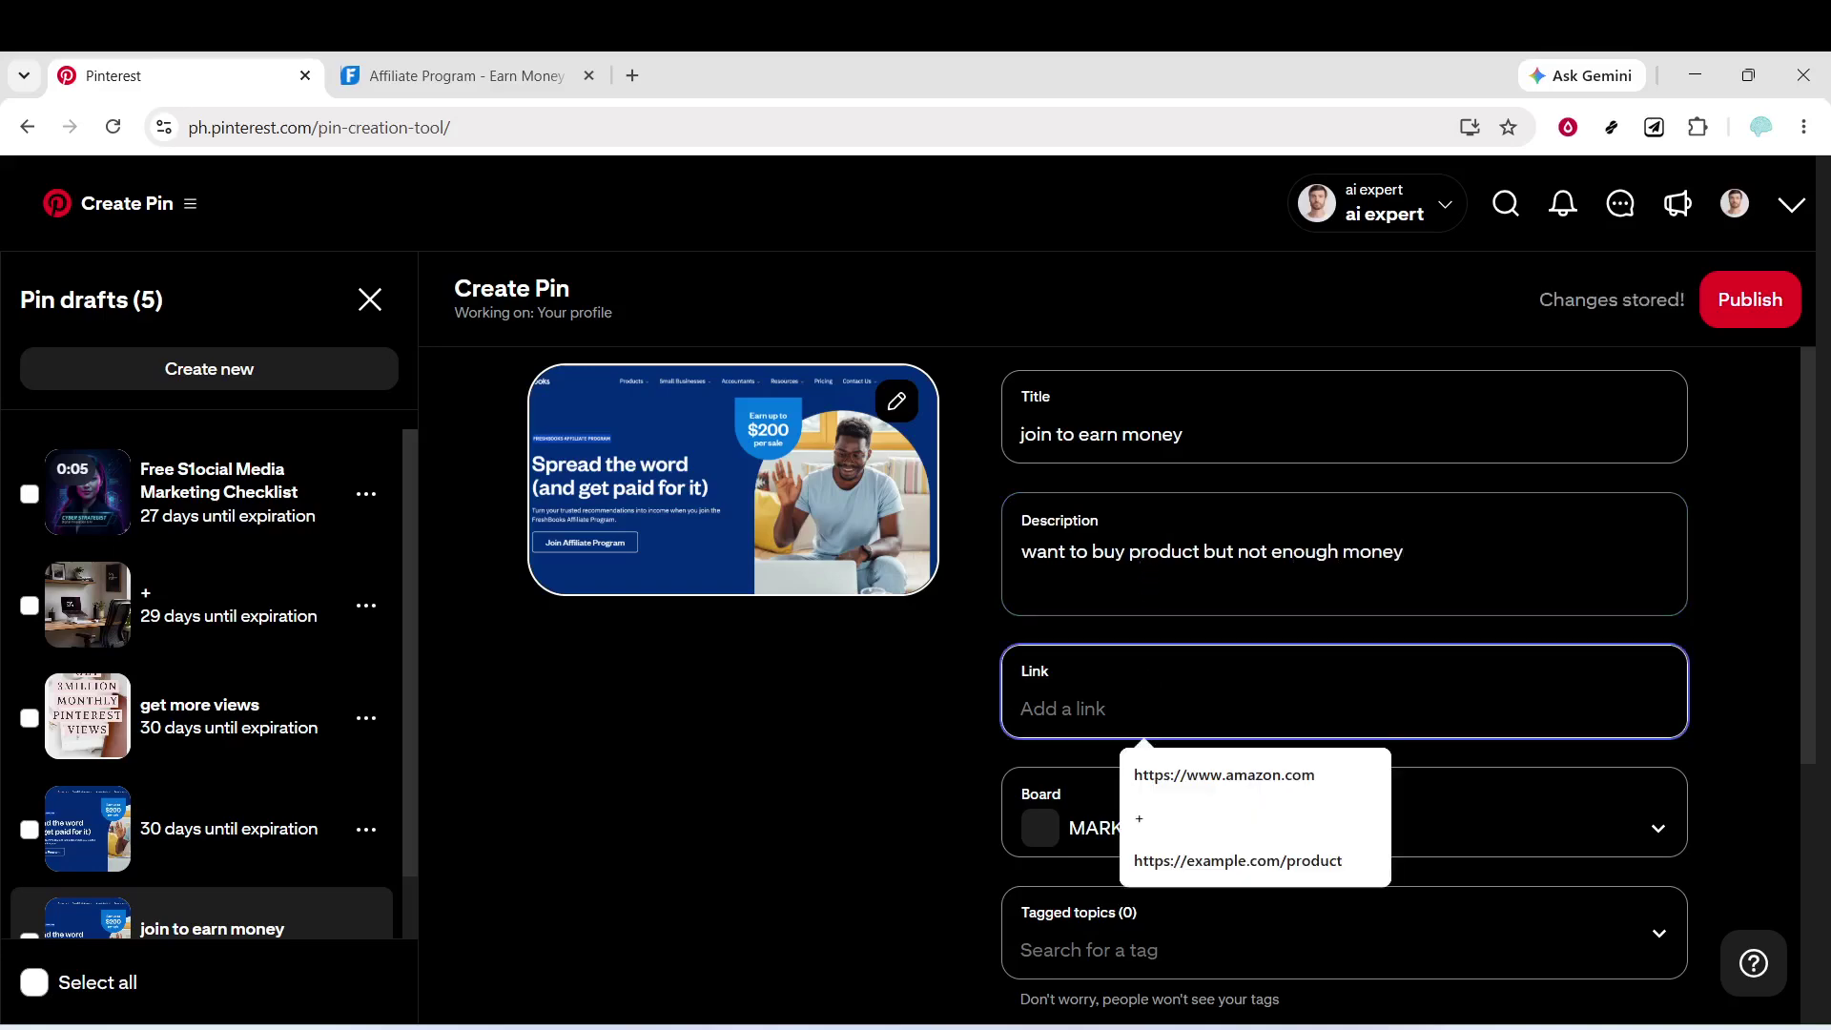
click(1183, 860)
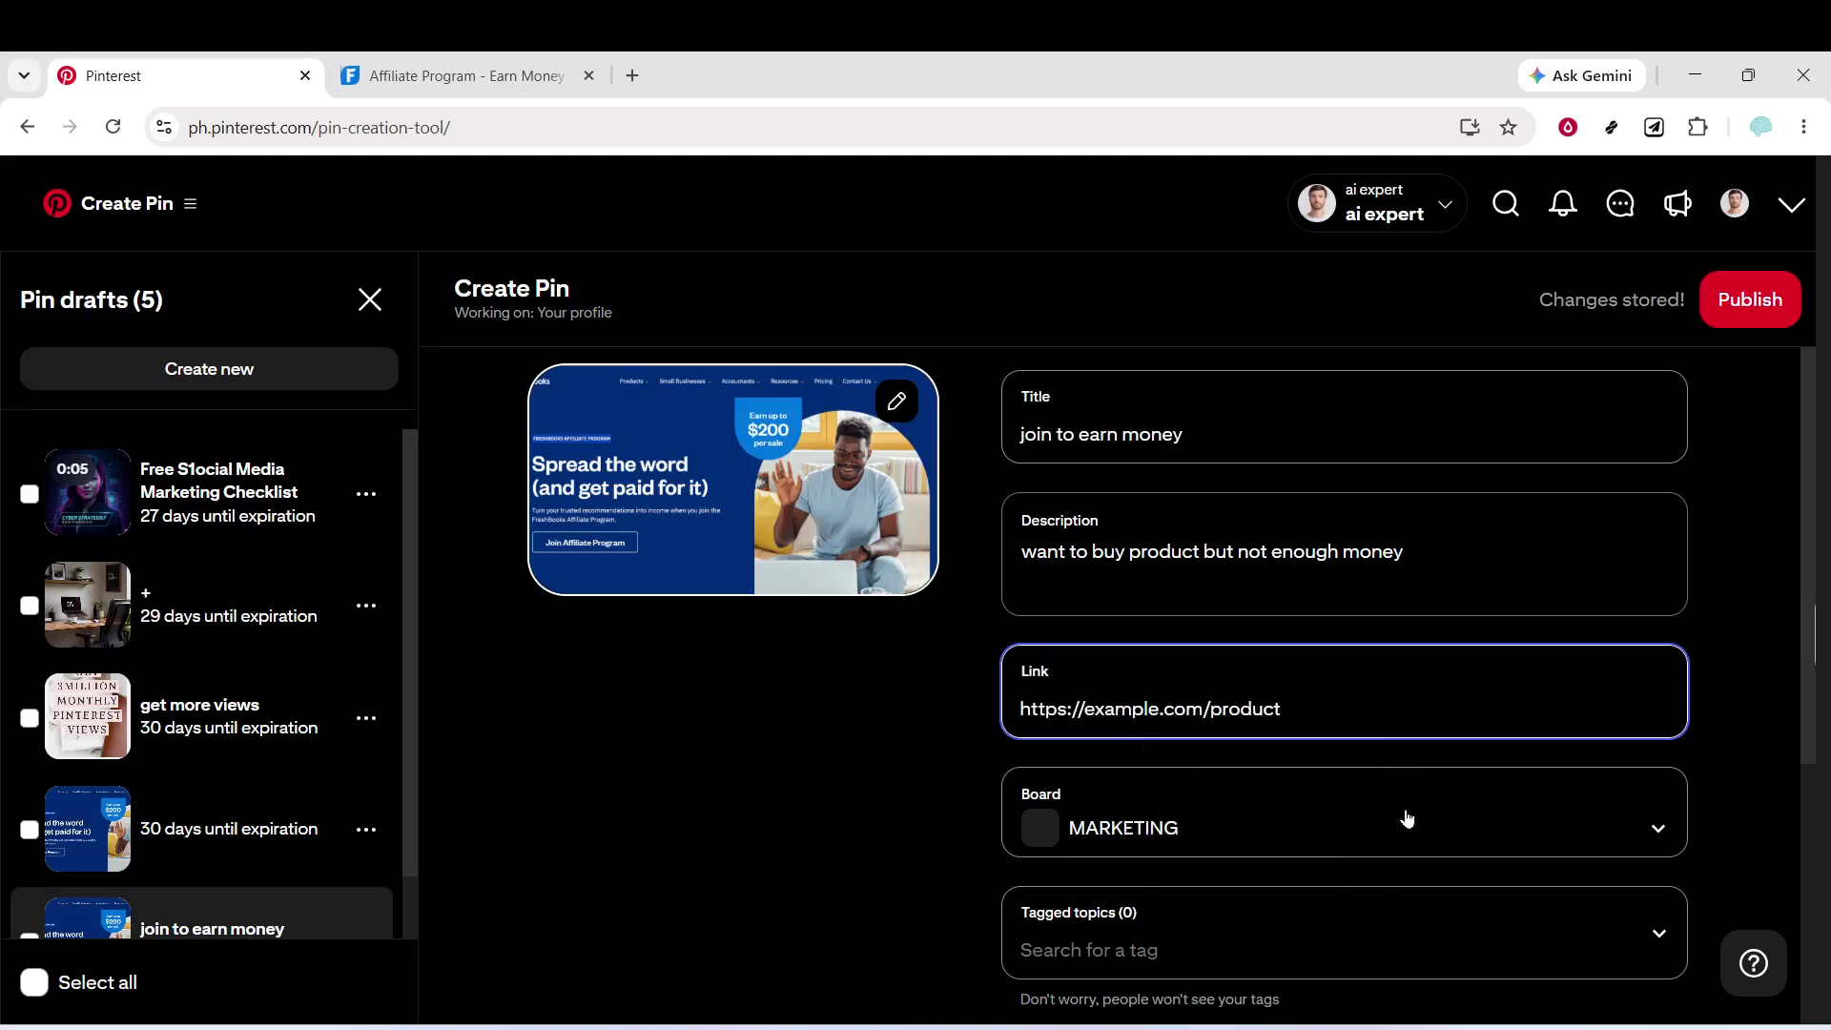
Create a new board for the Pin, naming it AFFILIATE PROGRAM.
click(1165, 830)
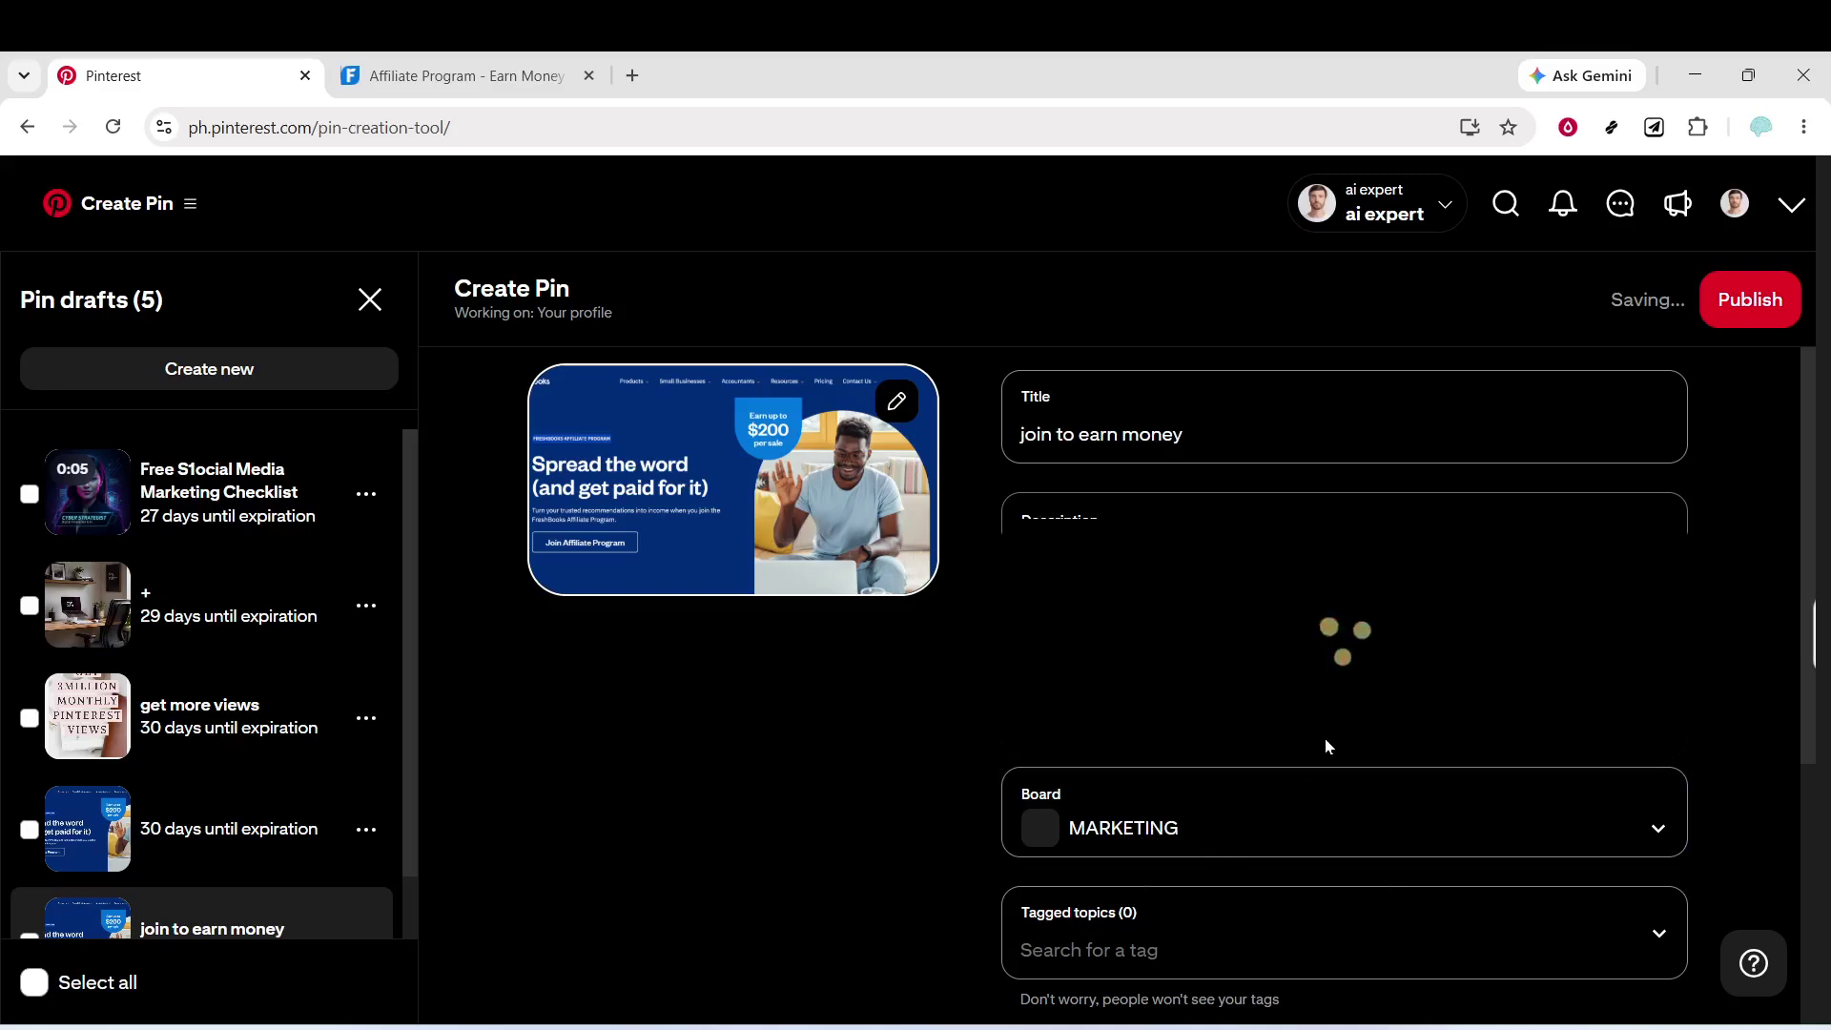
scroll(1352, 667, down, 3)
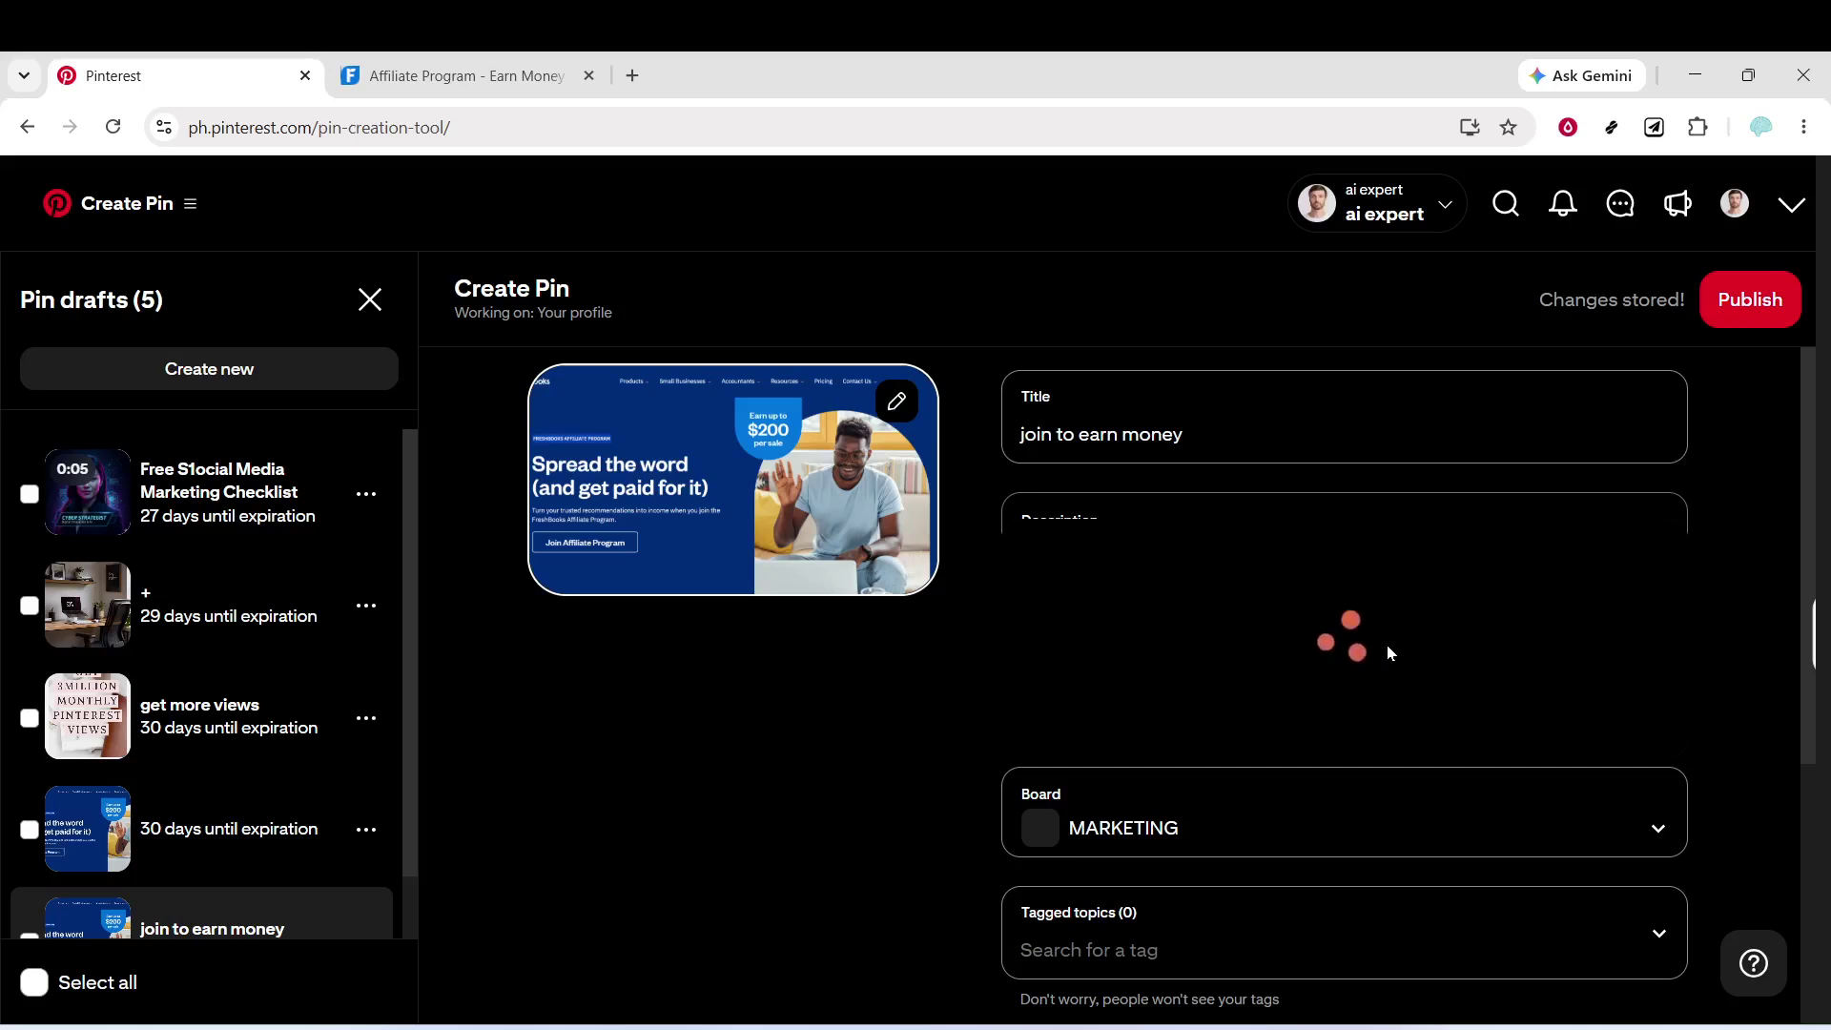
click(1326, 744)
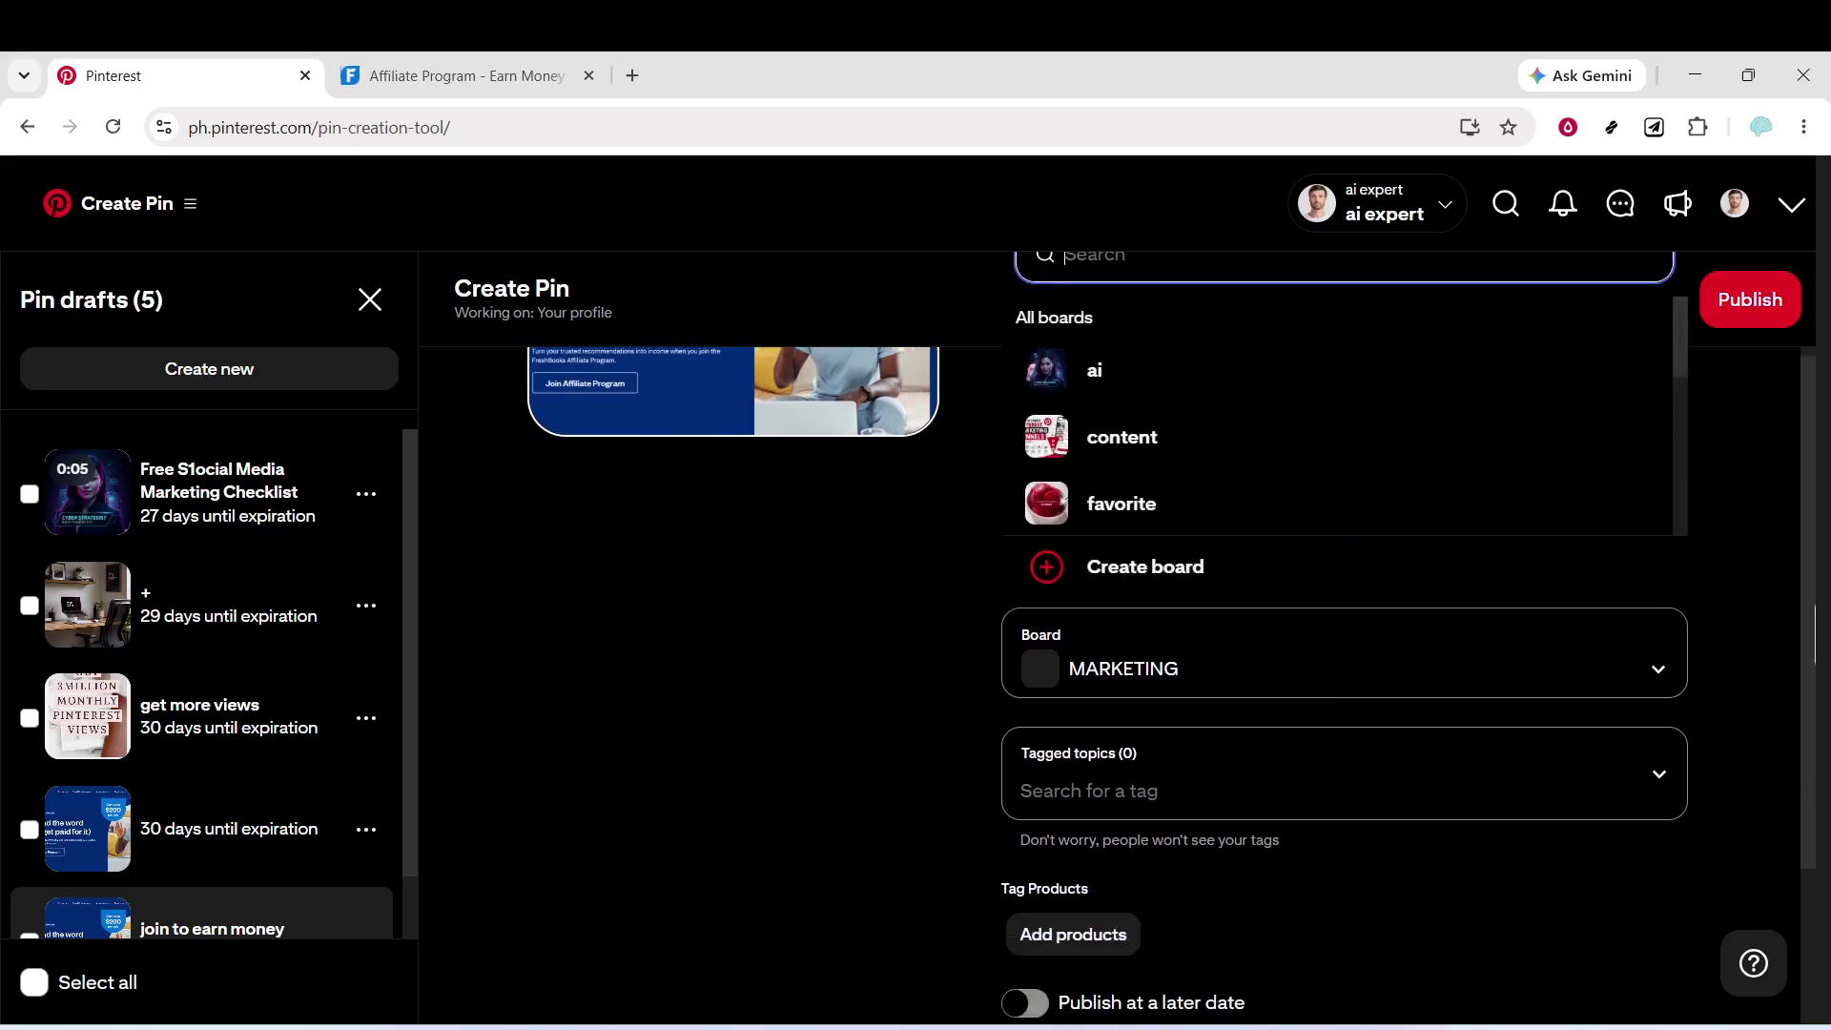
click(1128, 568)
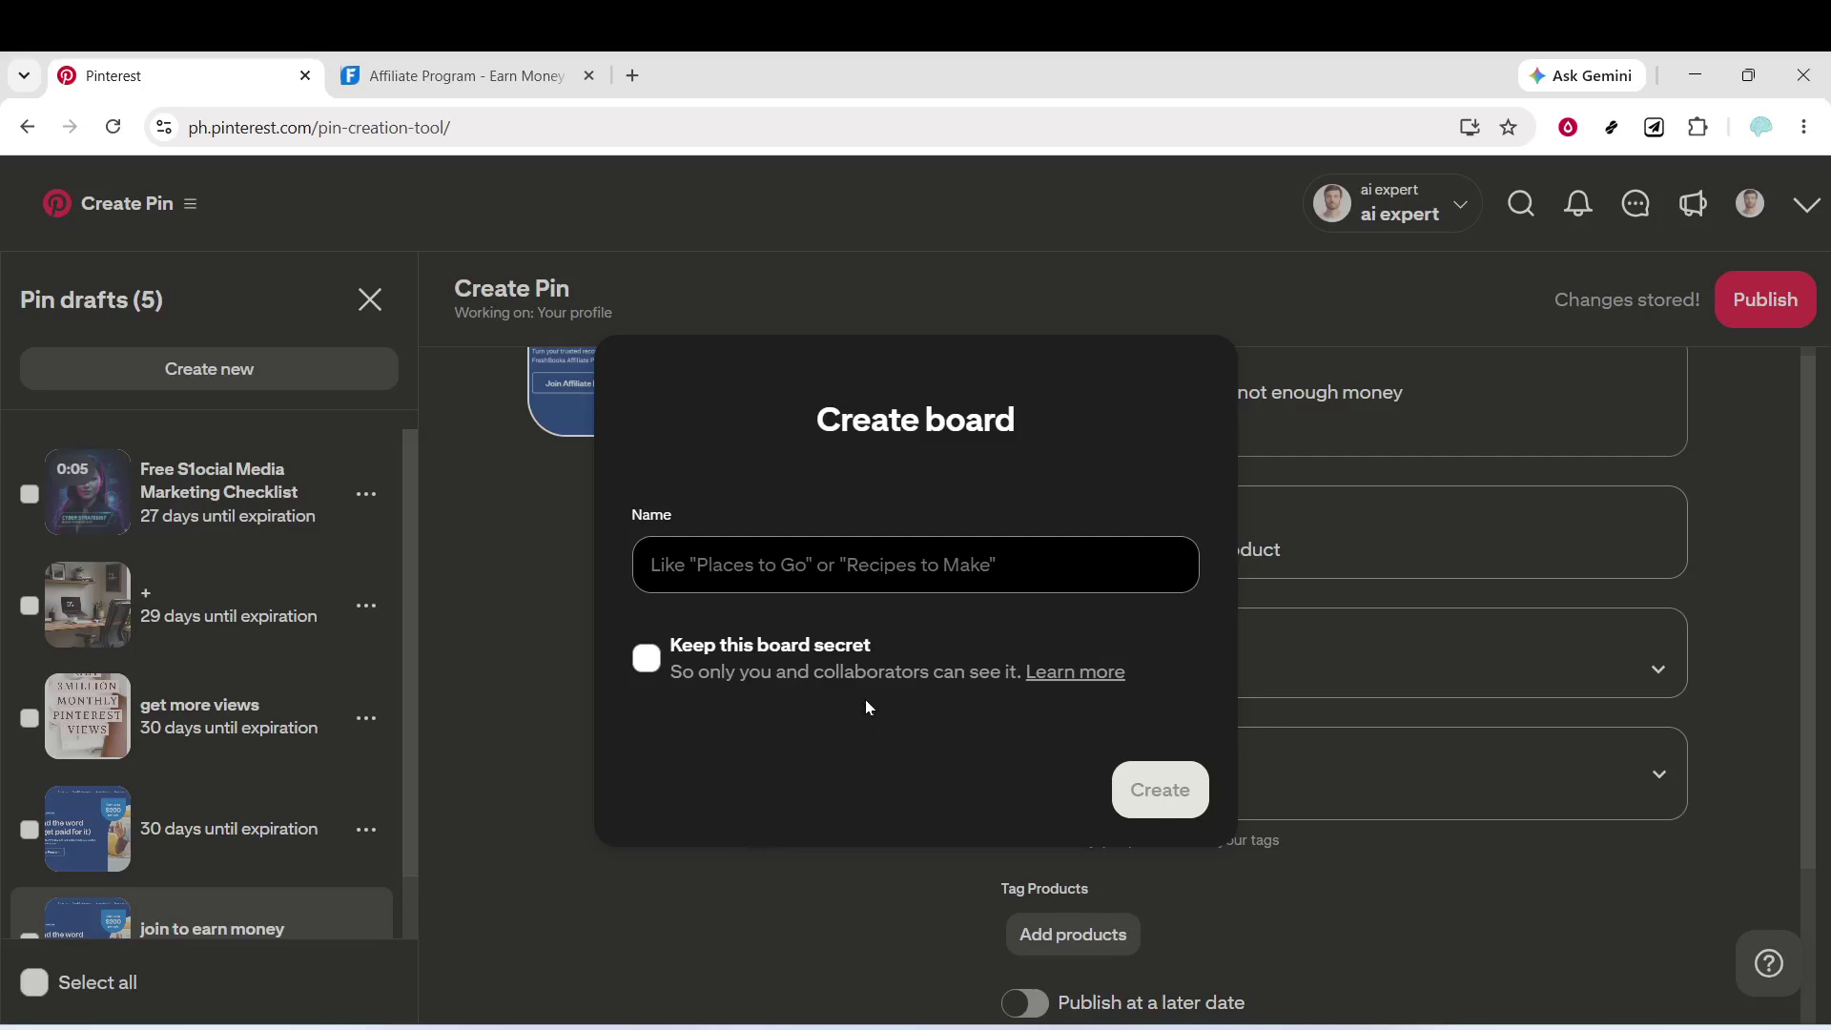
click(858, 565)
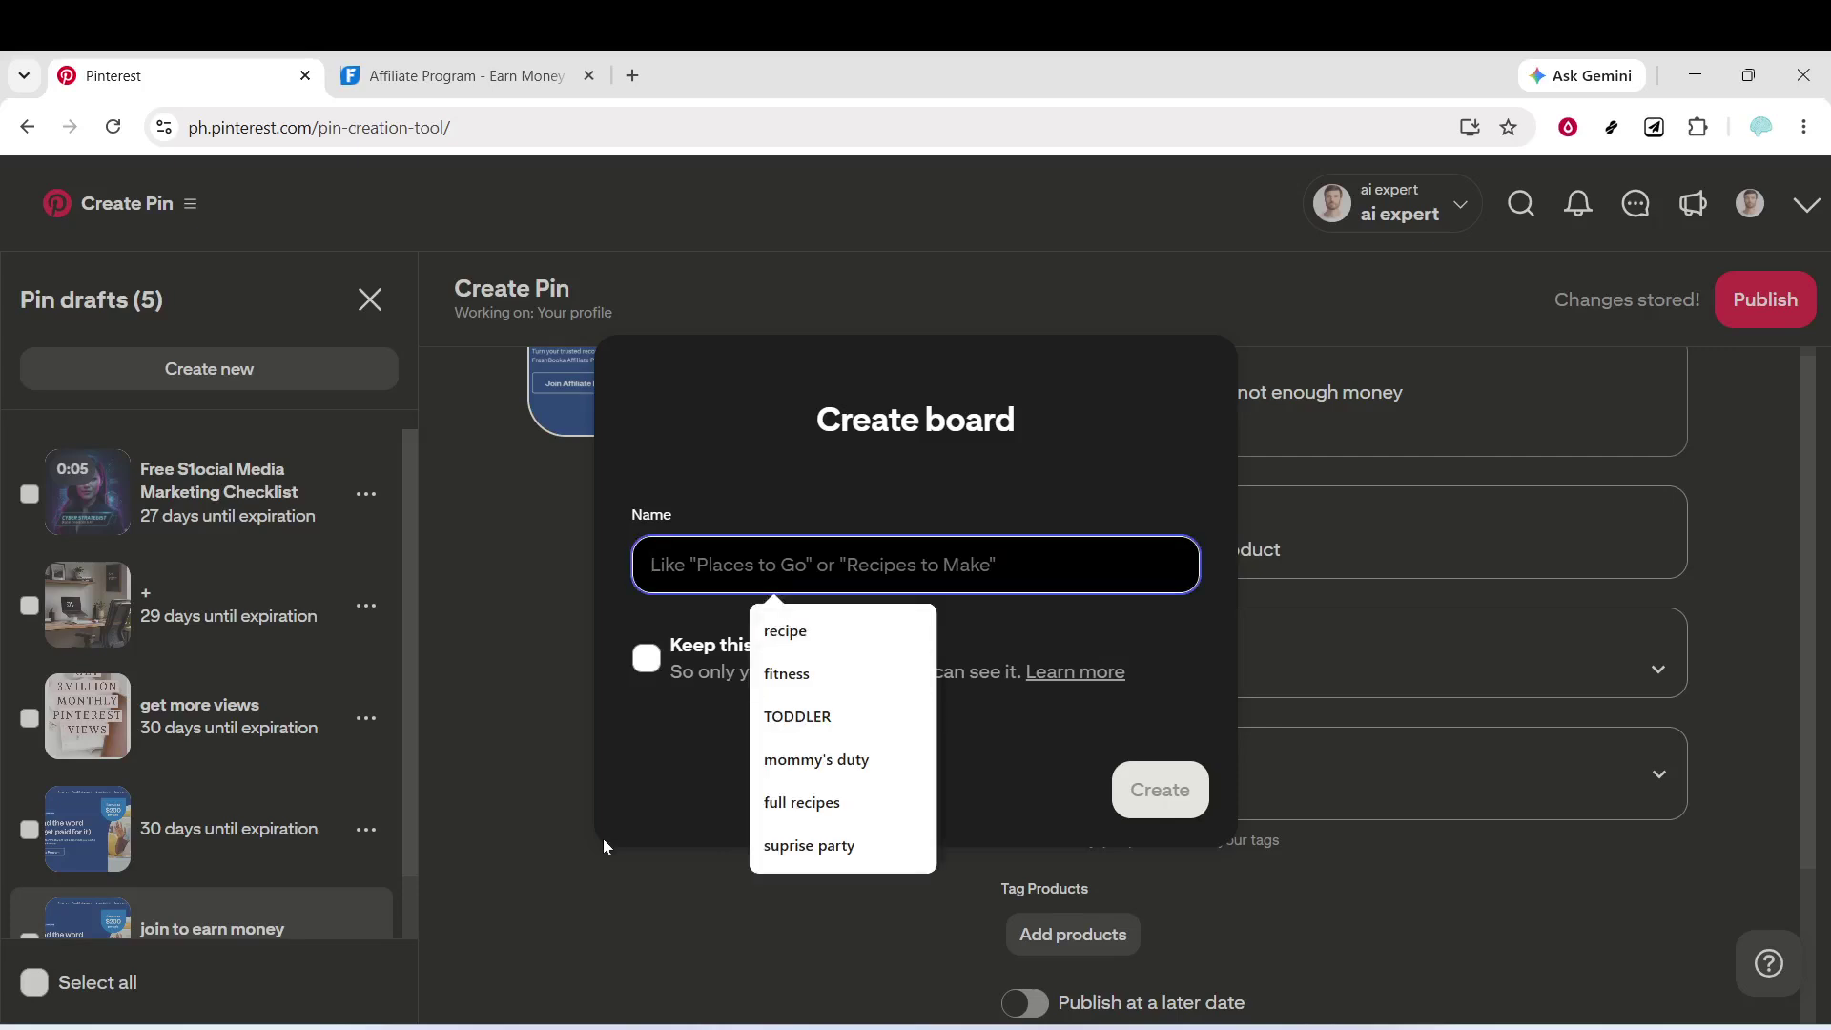
key(Caps_Lock)
text(A)
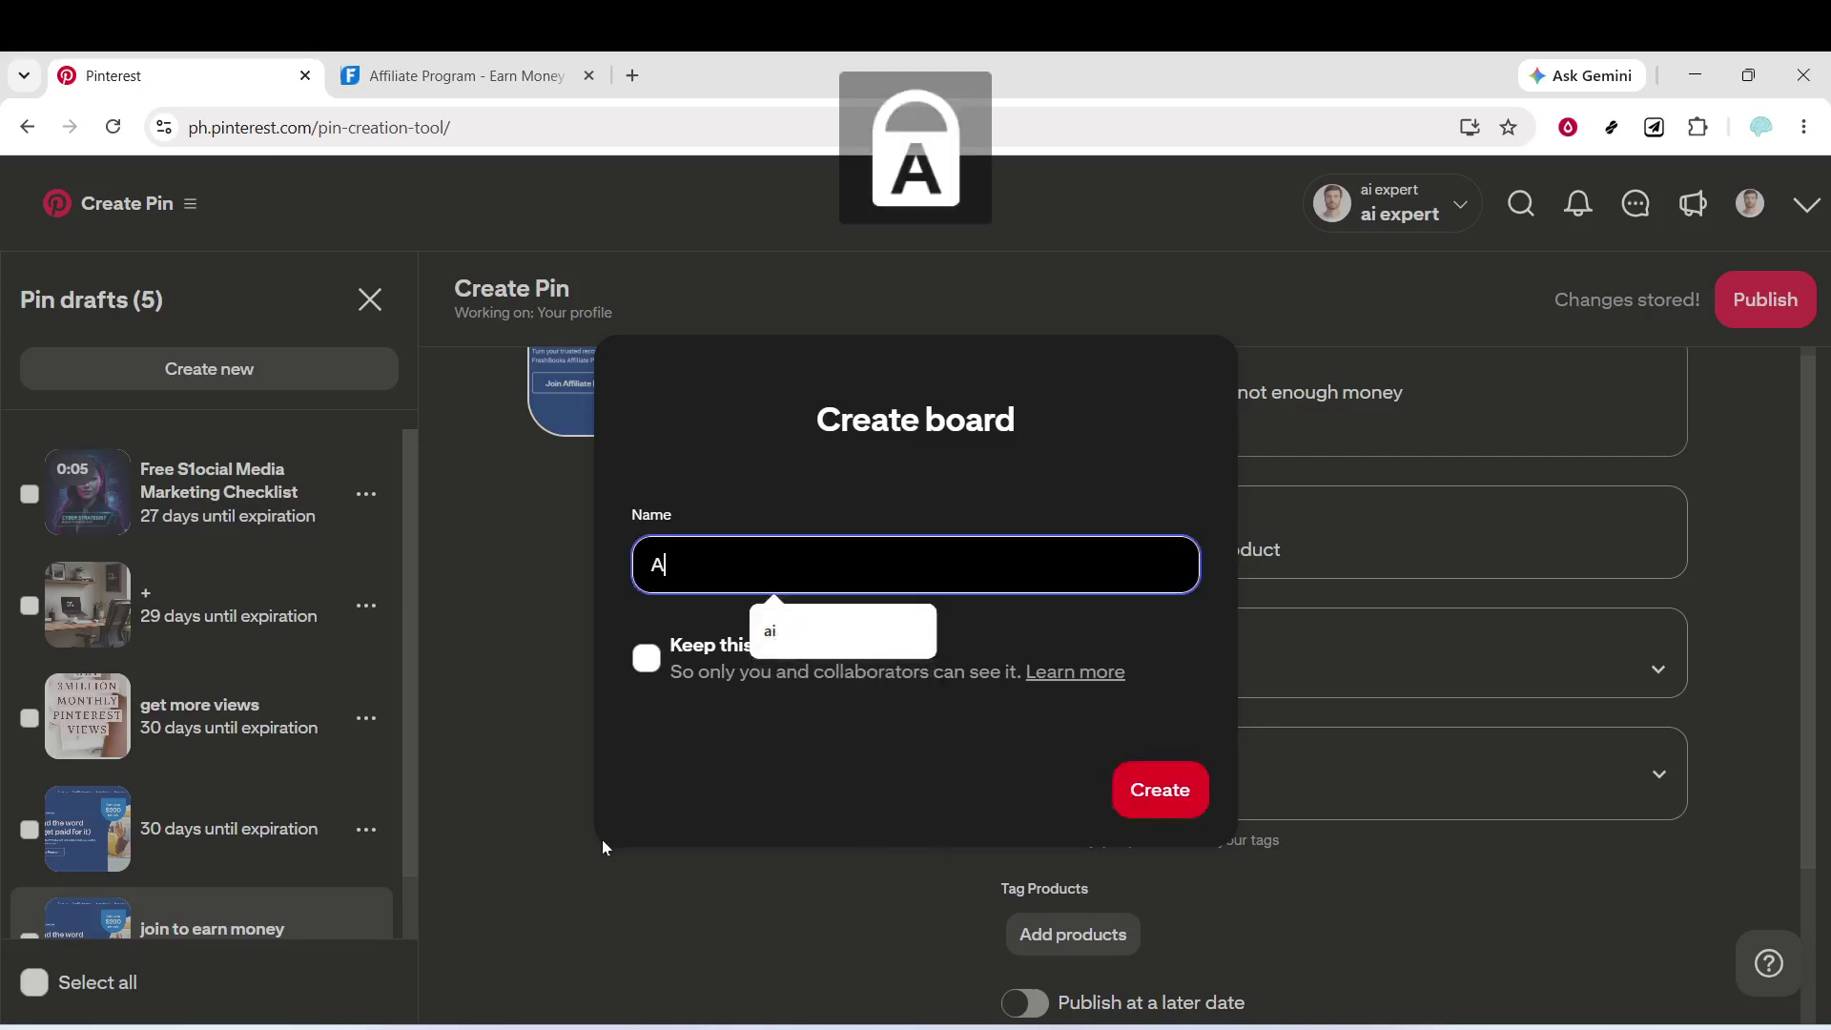
text(DDI)
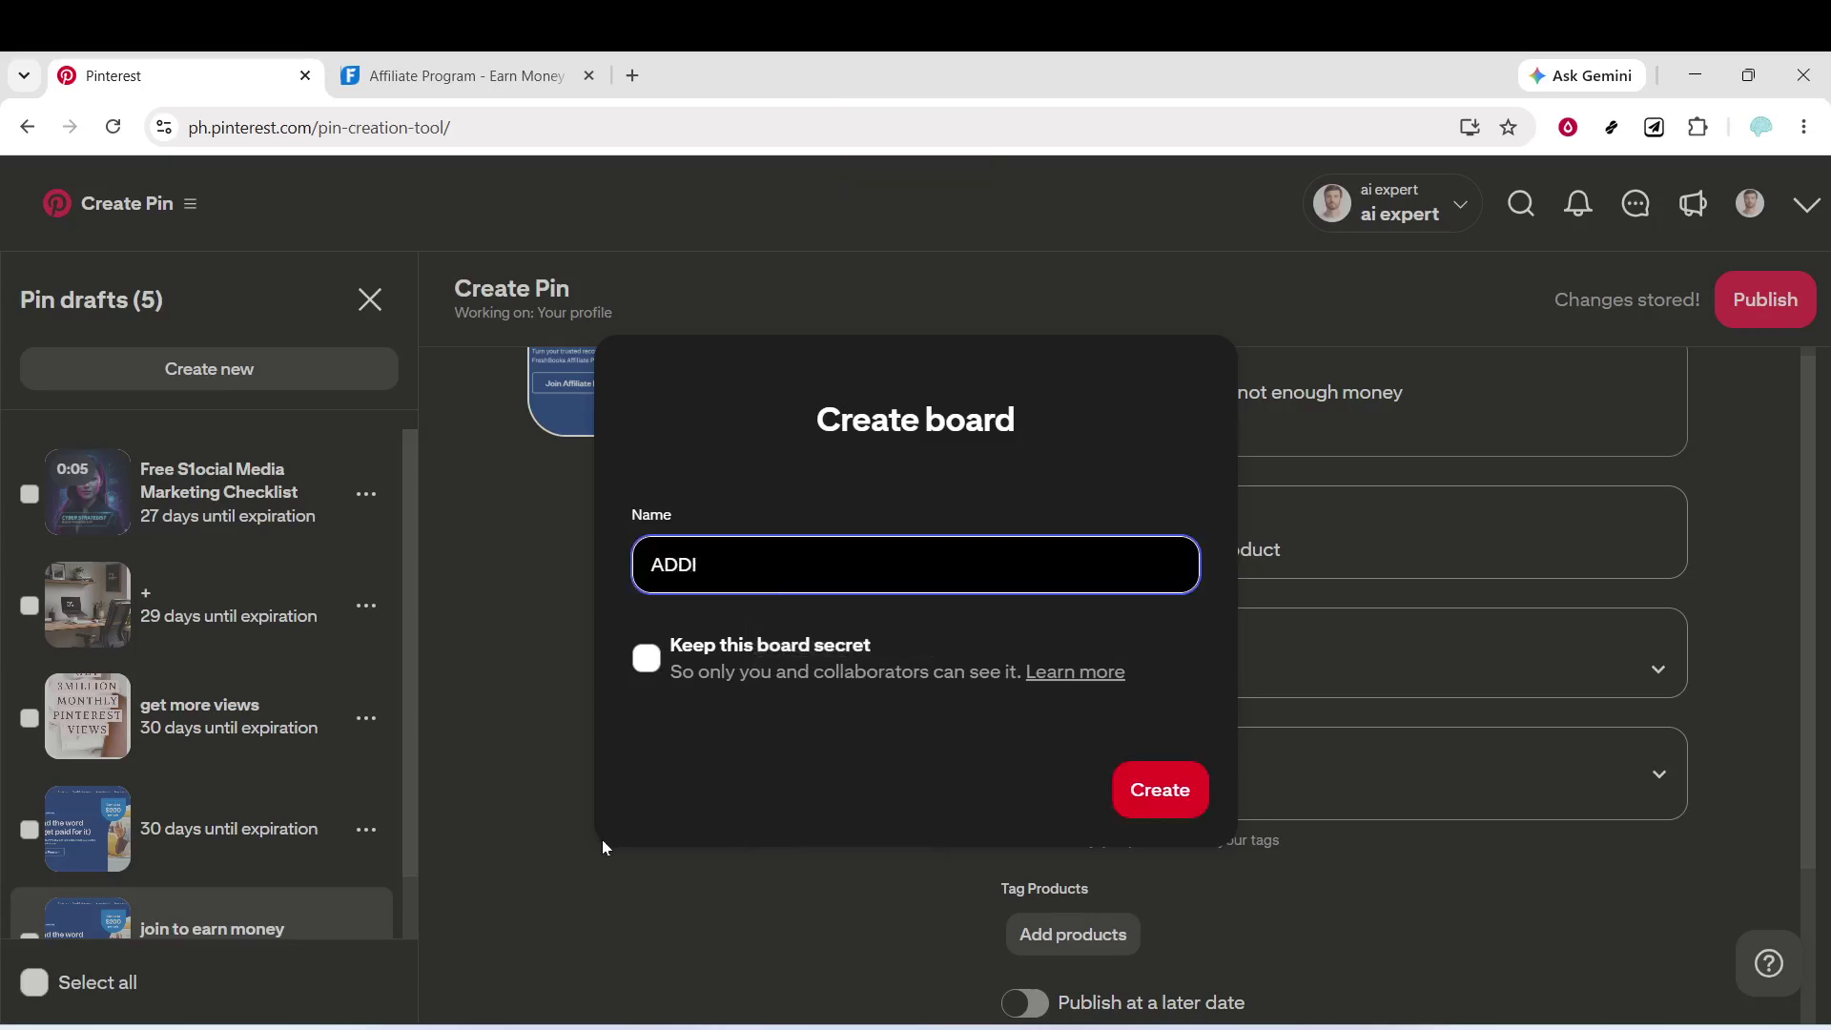
key(BackSpace)
key(BackSpace)
key(BackSpace)
key(BackSpace)
text(F)
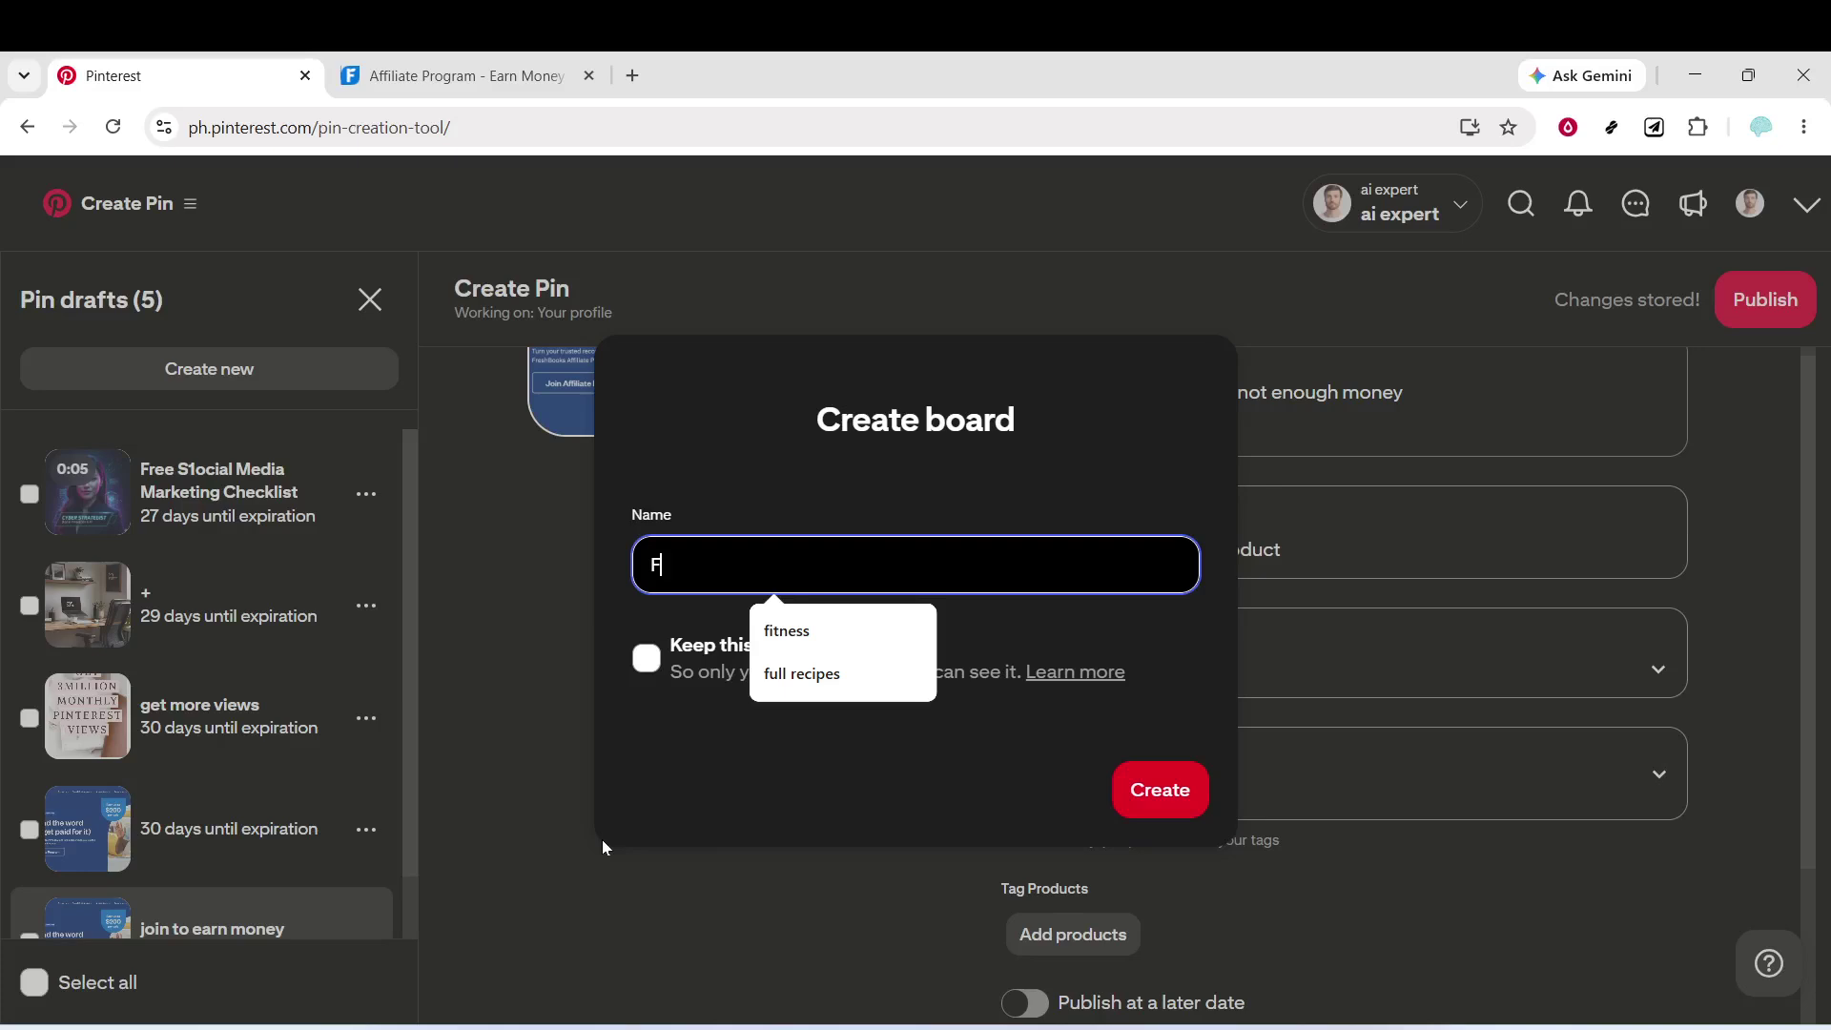
key(BackSpace)
text(AFFI)
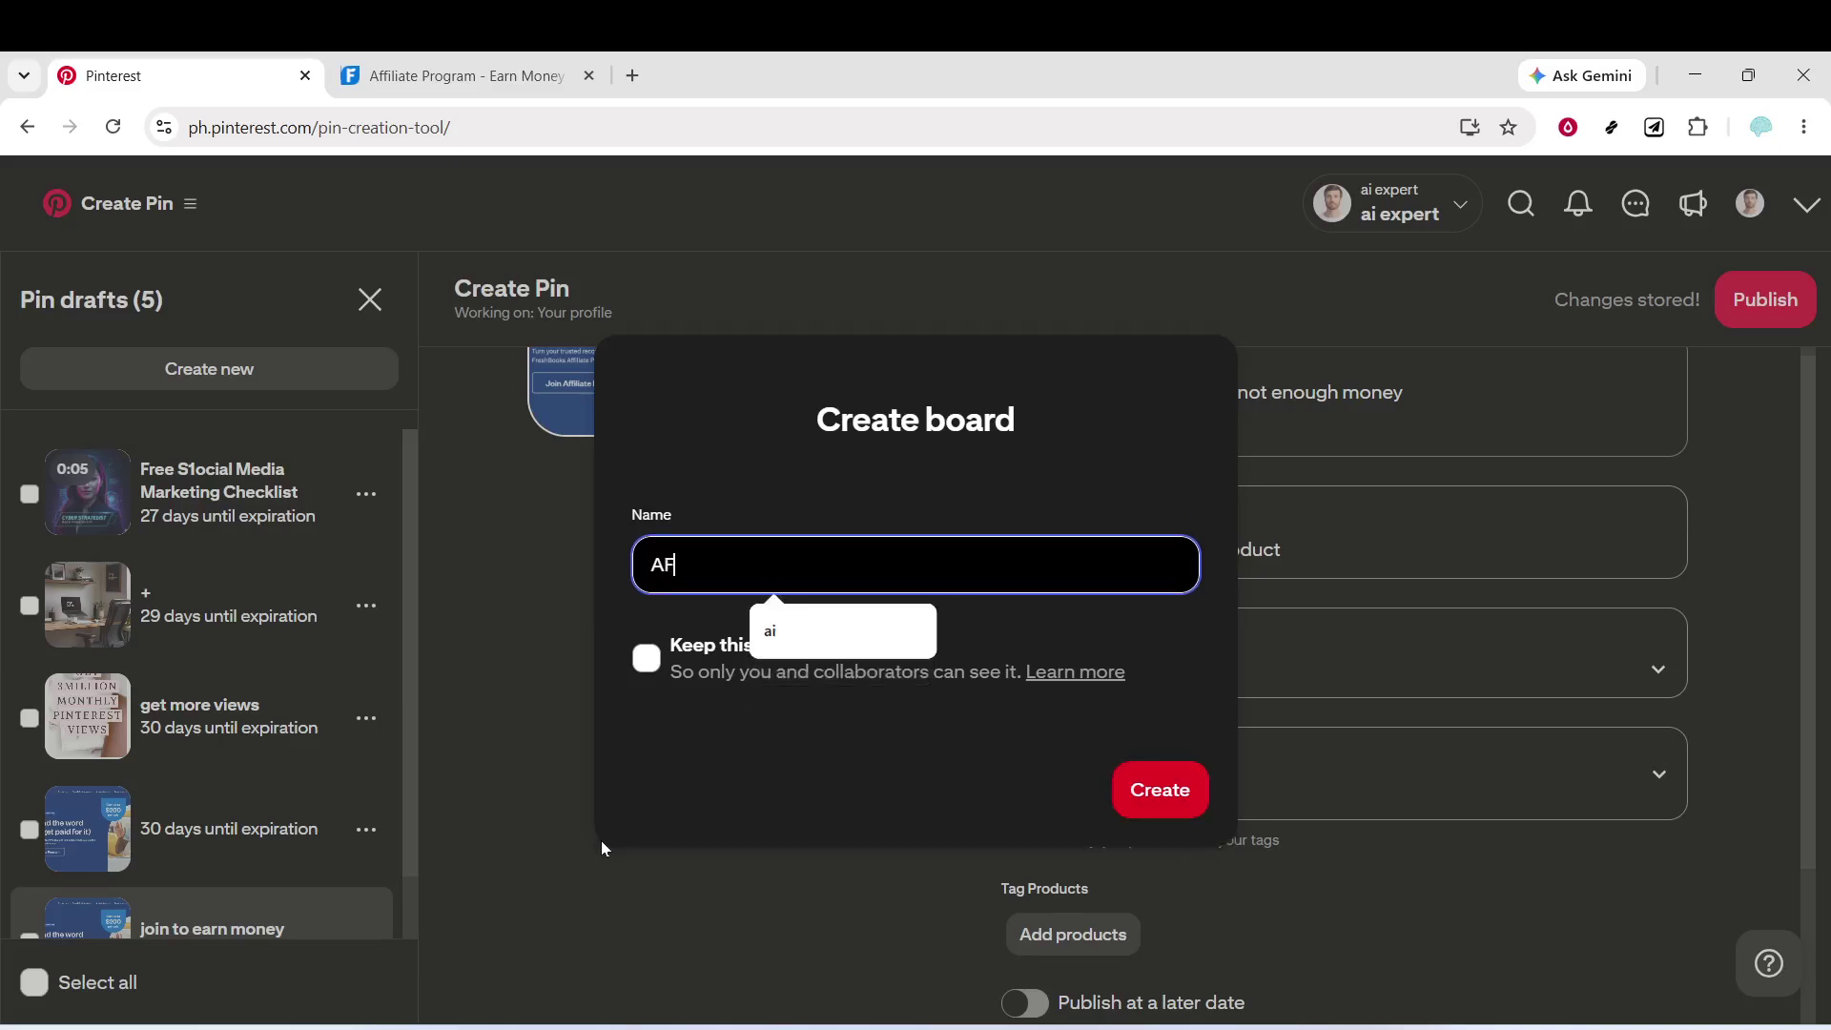
text(LI)
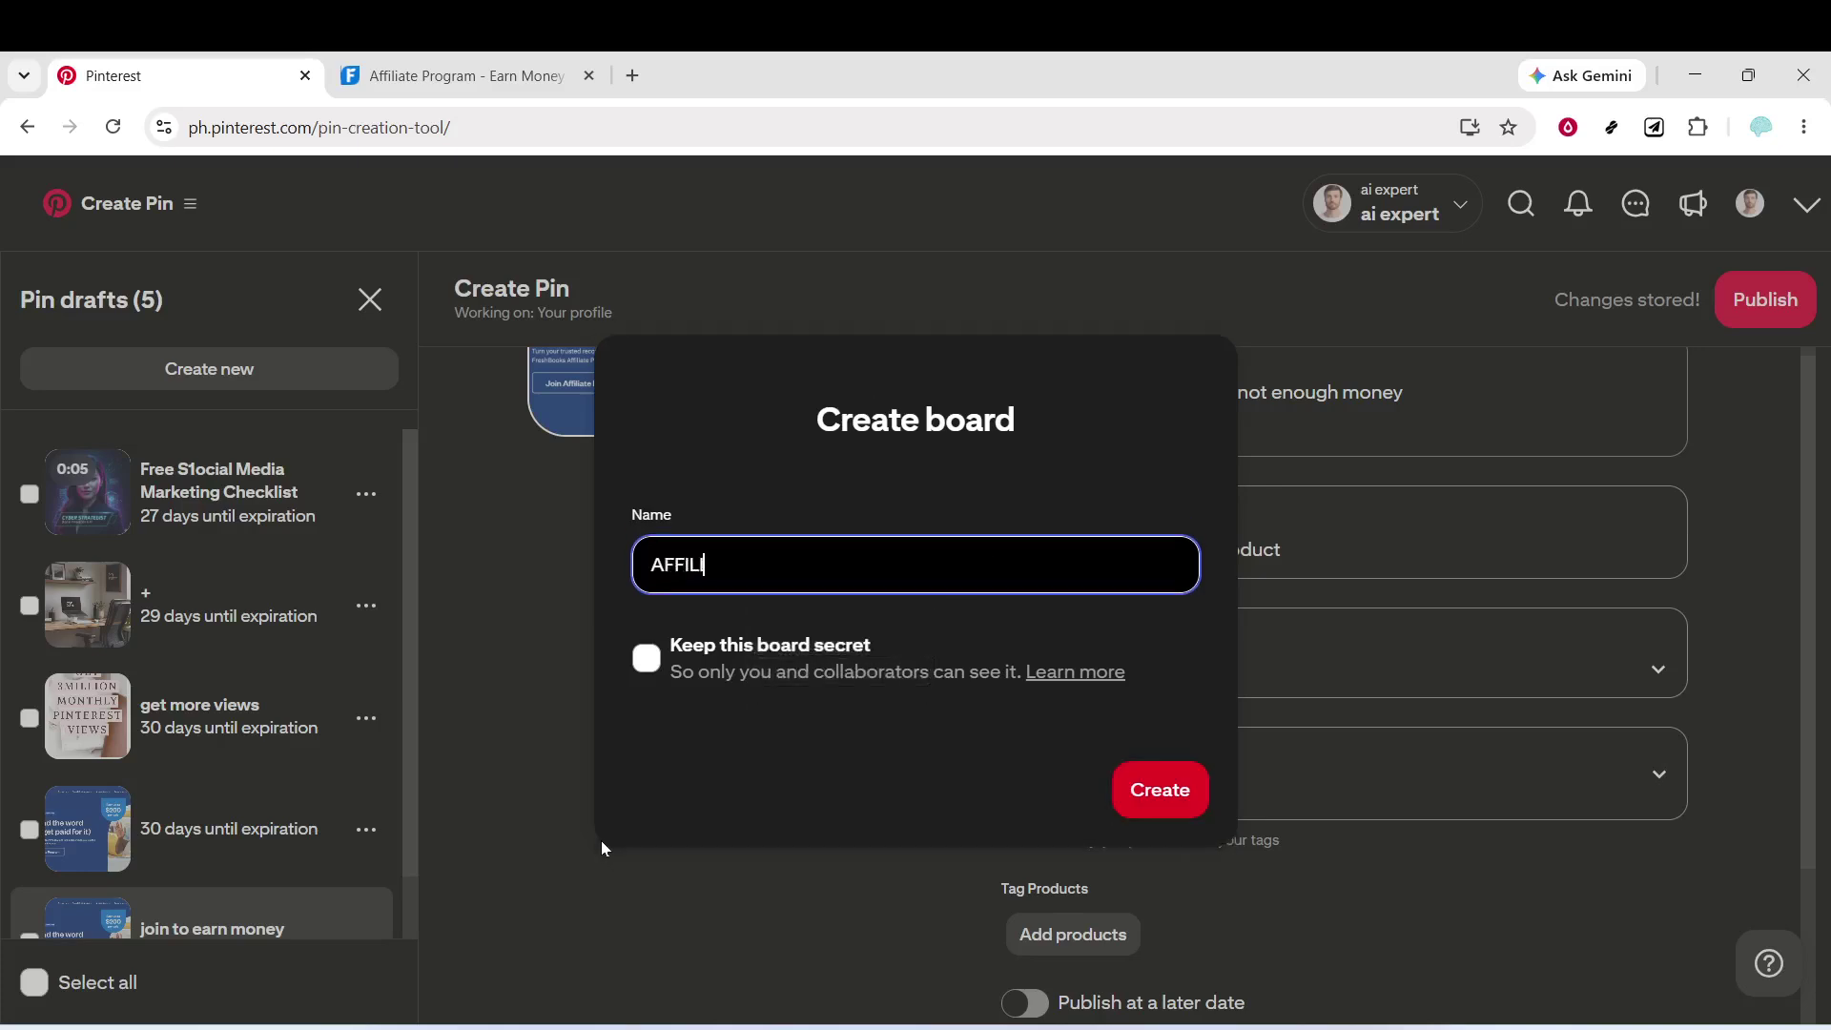
text(ATE PROGRAM)
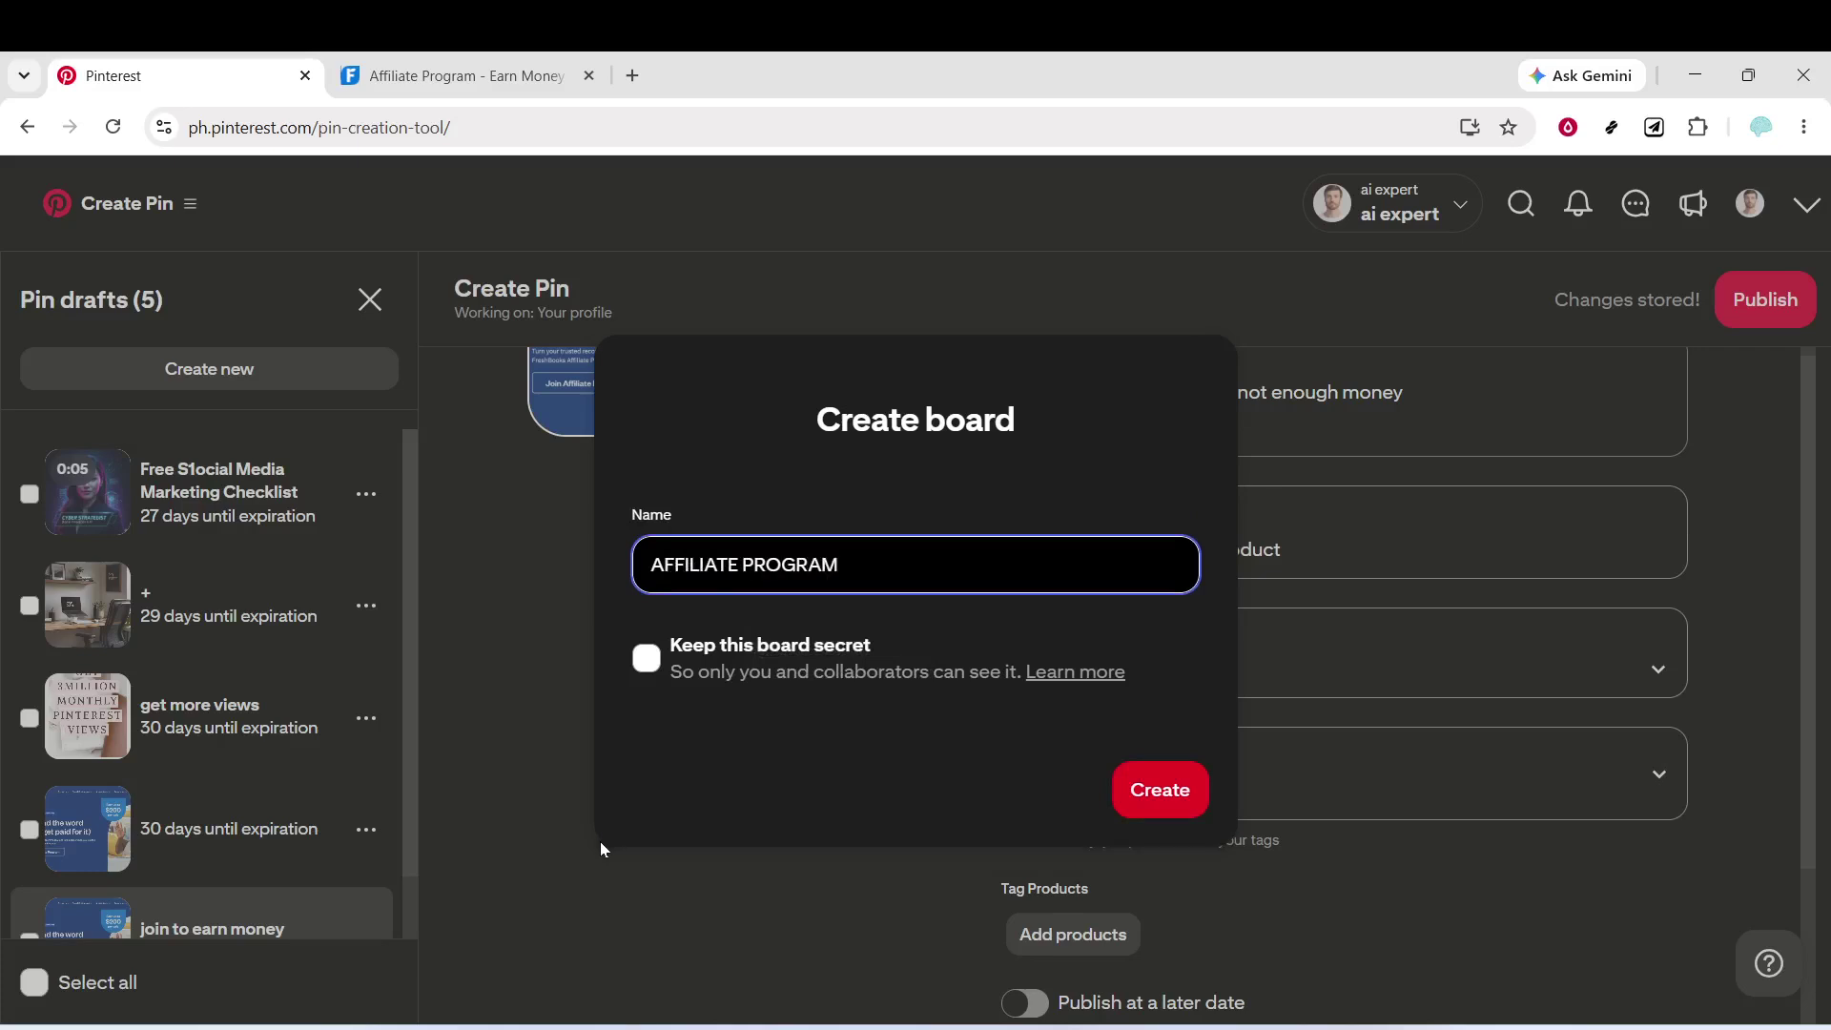